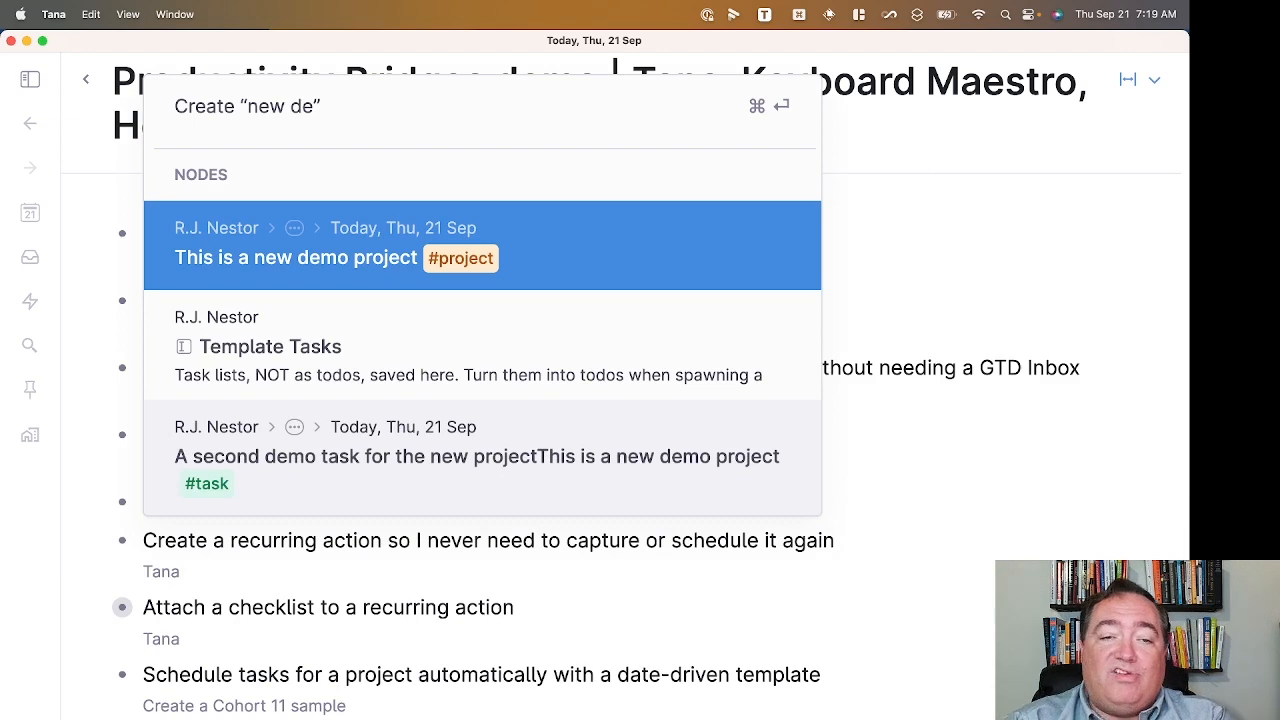
Insert a reference to "This is a new demo project" in the outline and expand it to show its Project Dashboard.
key(Return)
key(super+Down)
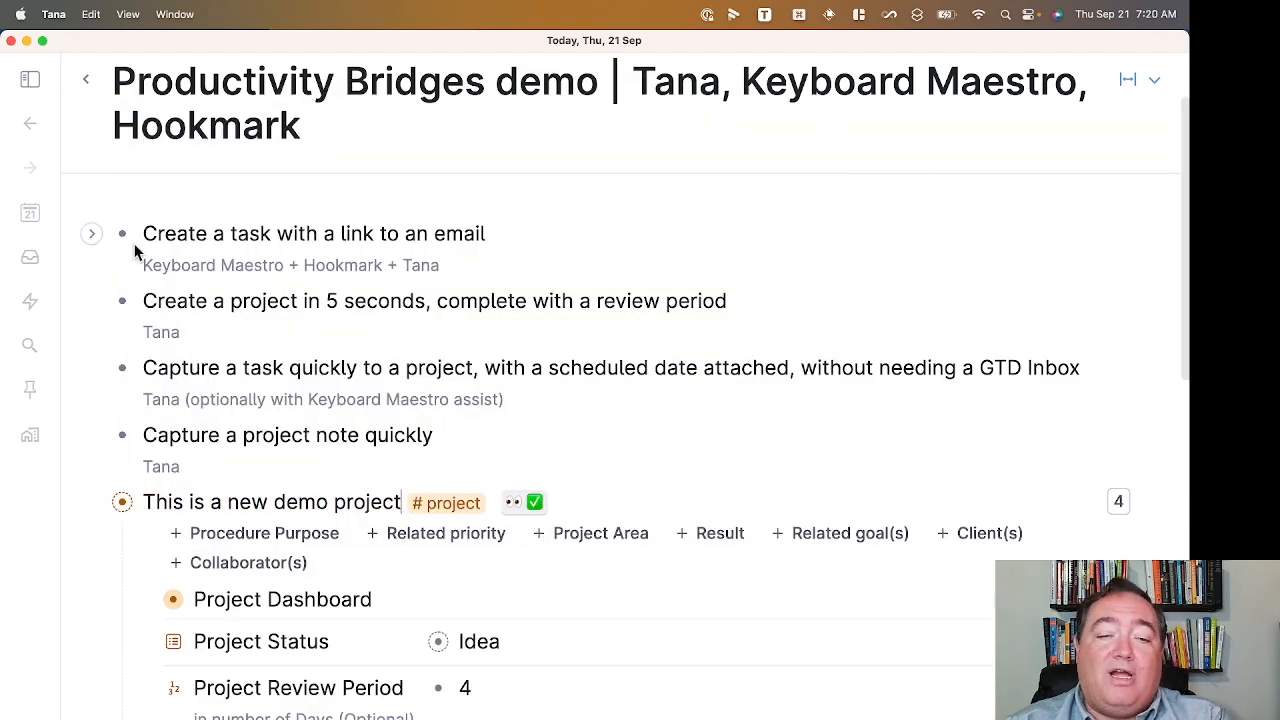
scroll(371, 348, down, 3)
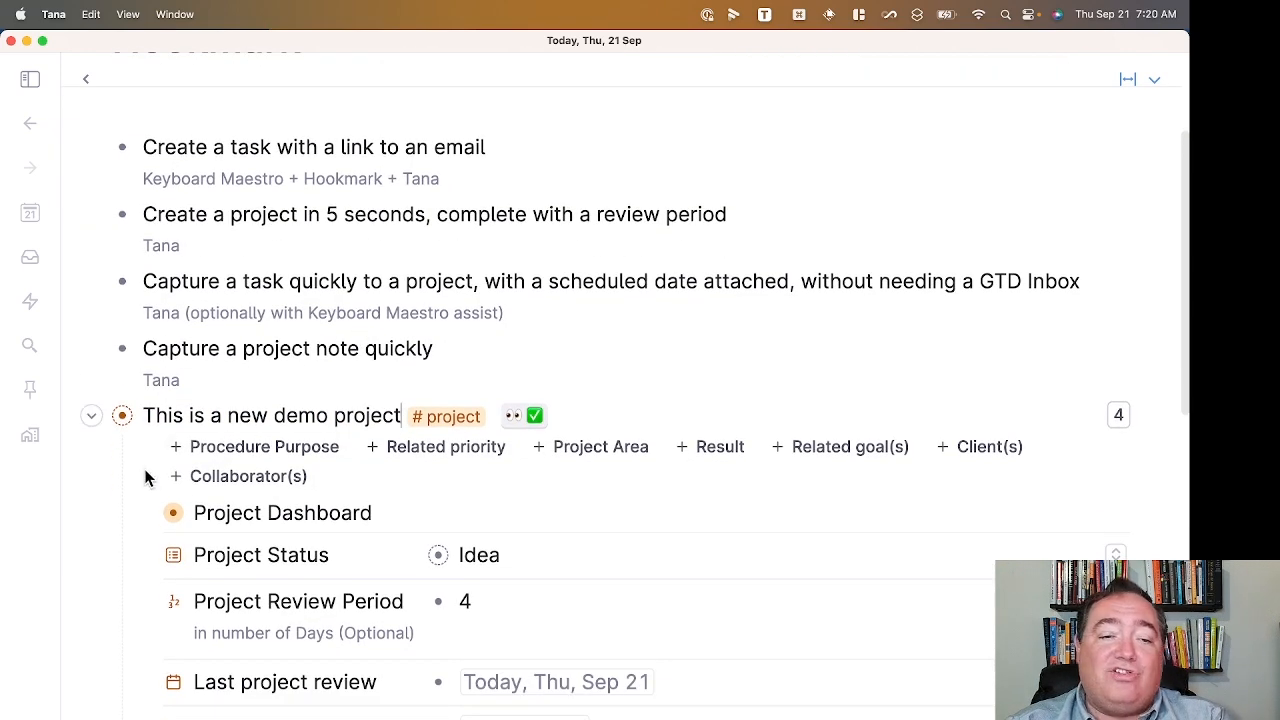
click(143, 515)
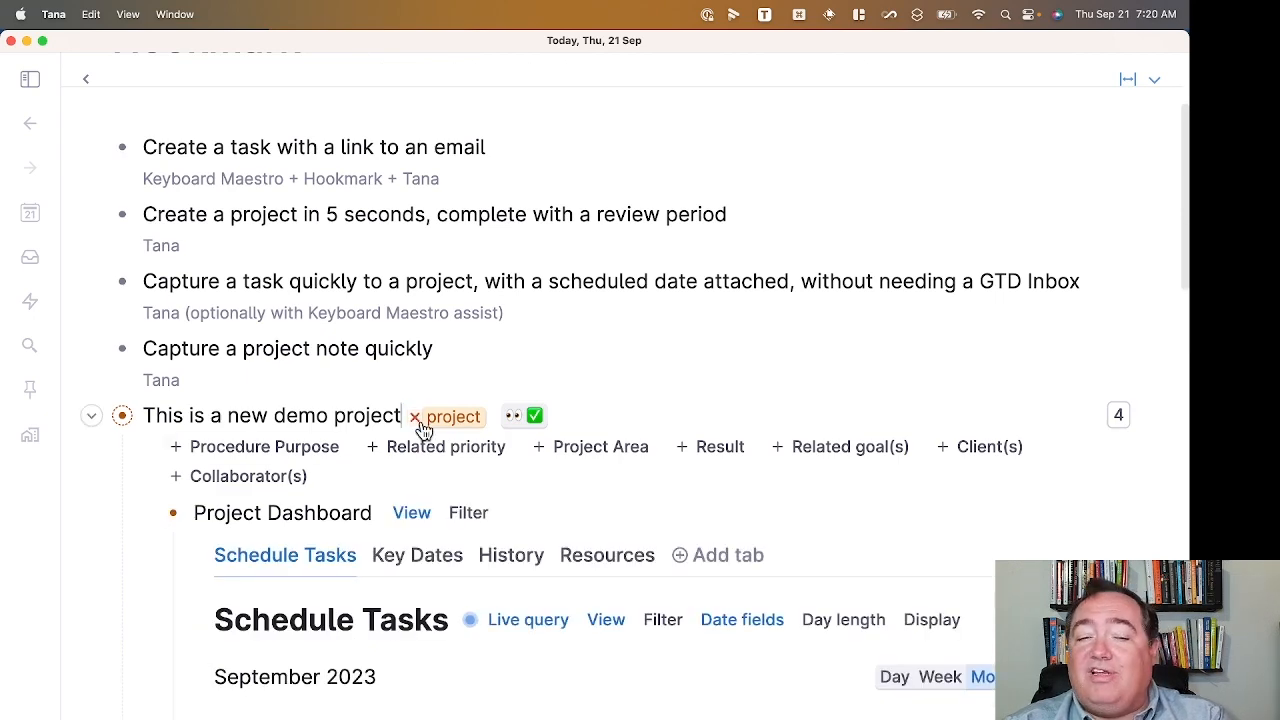
Reschedule the second demo task to September 26 and the first task to September 29 in the project's Schedule Tasks calendar.
scroll(623, 346, down, 10)
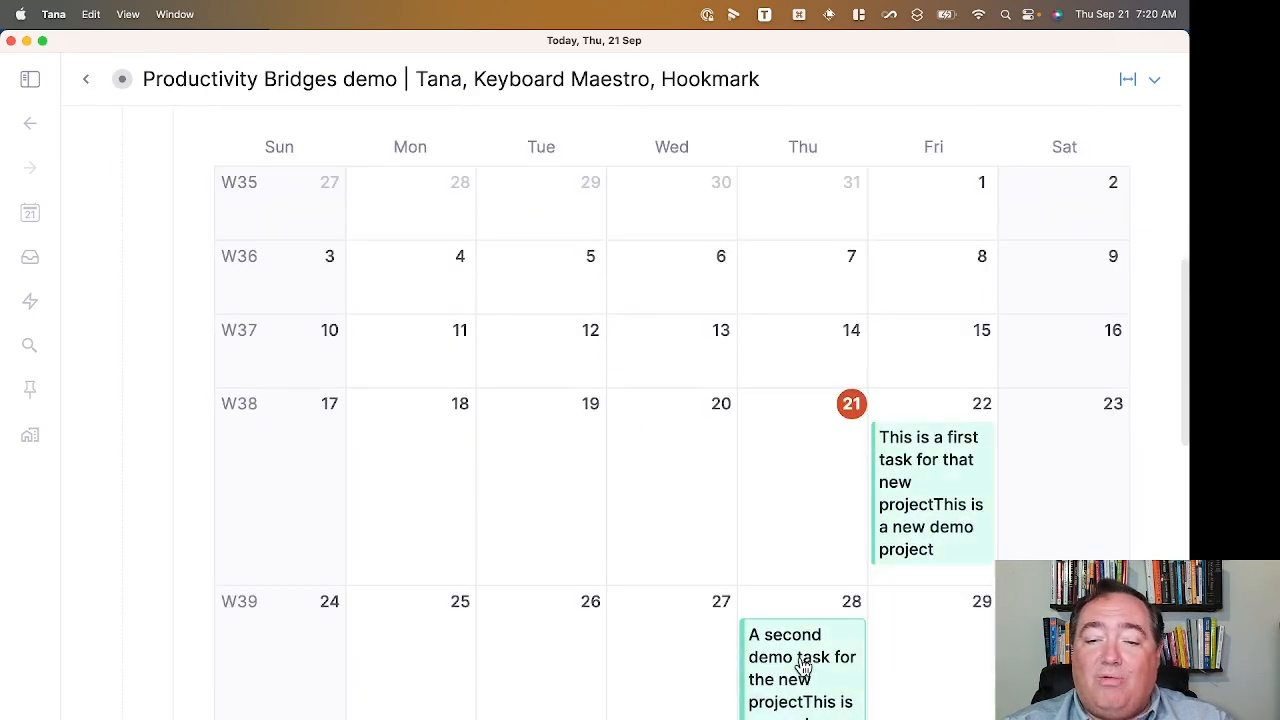
drag(806, 677, 563, 663)
drag(889, 526, 885, 604)
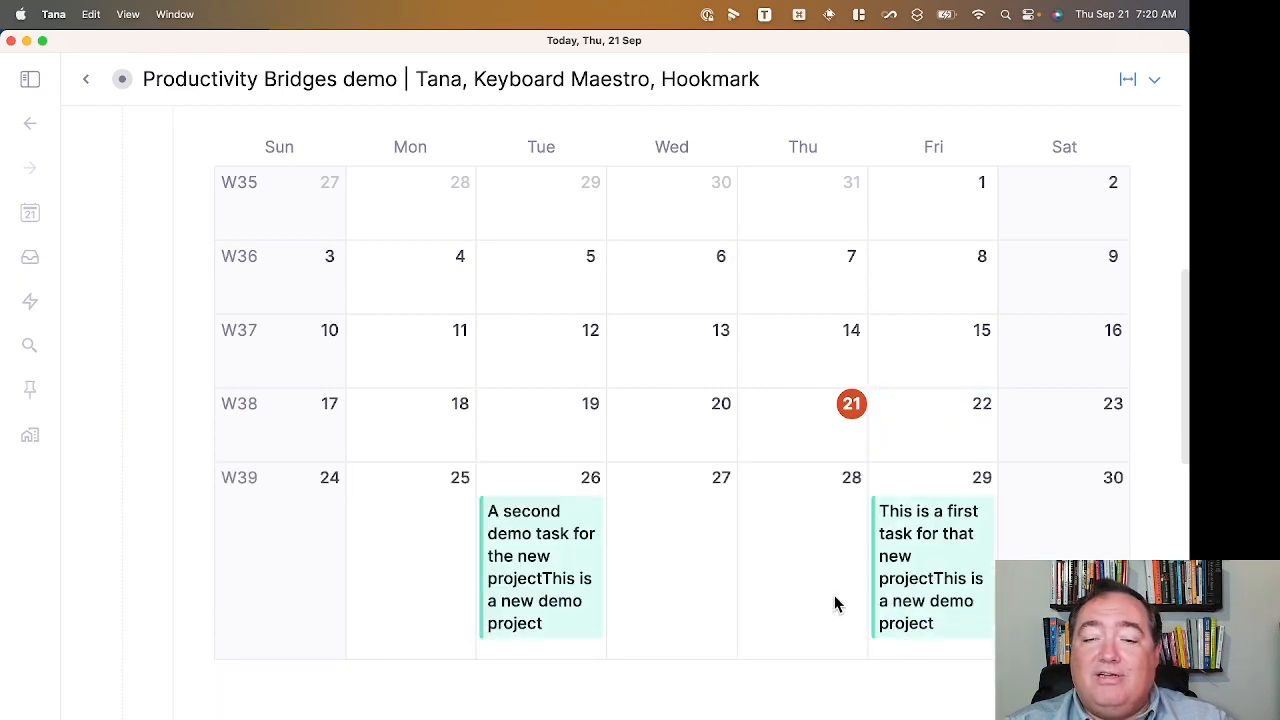
View the project note in the Resources section of the Project Dashboard.
scroll(835, 600, up, 4)
scroll(650, 400, up, 1)
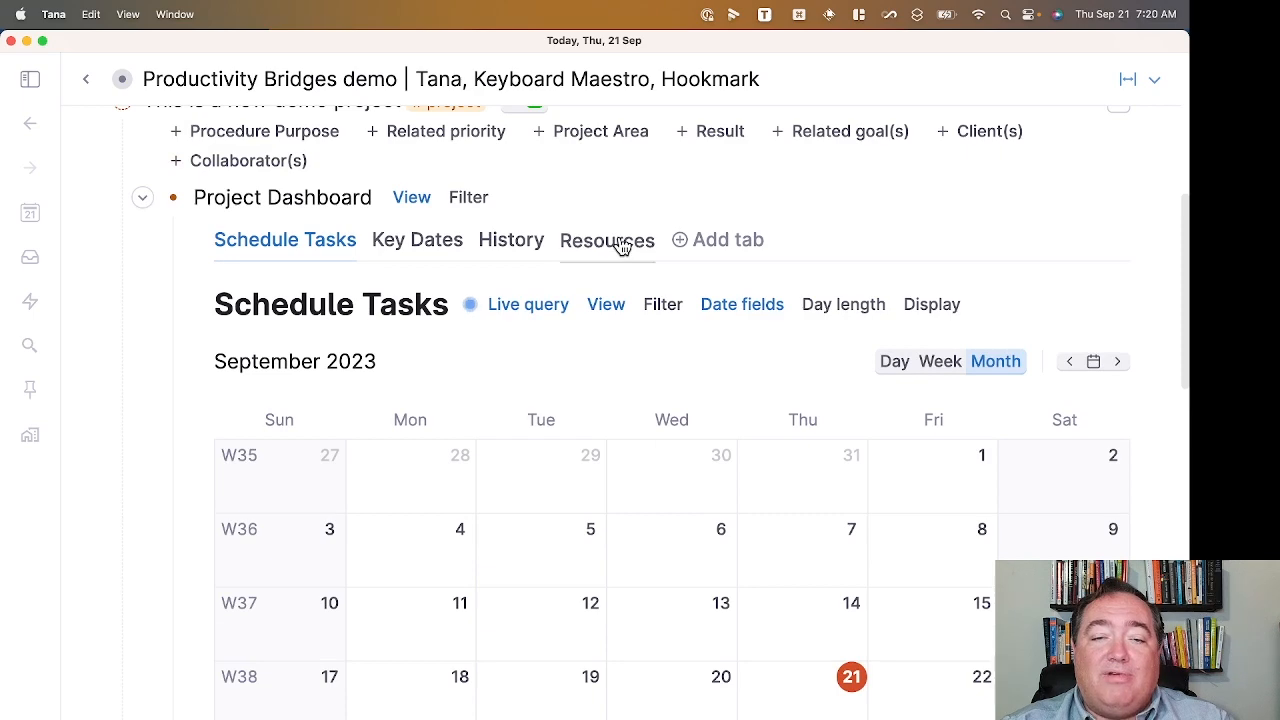
click(620, 242)
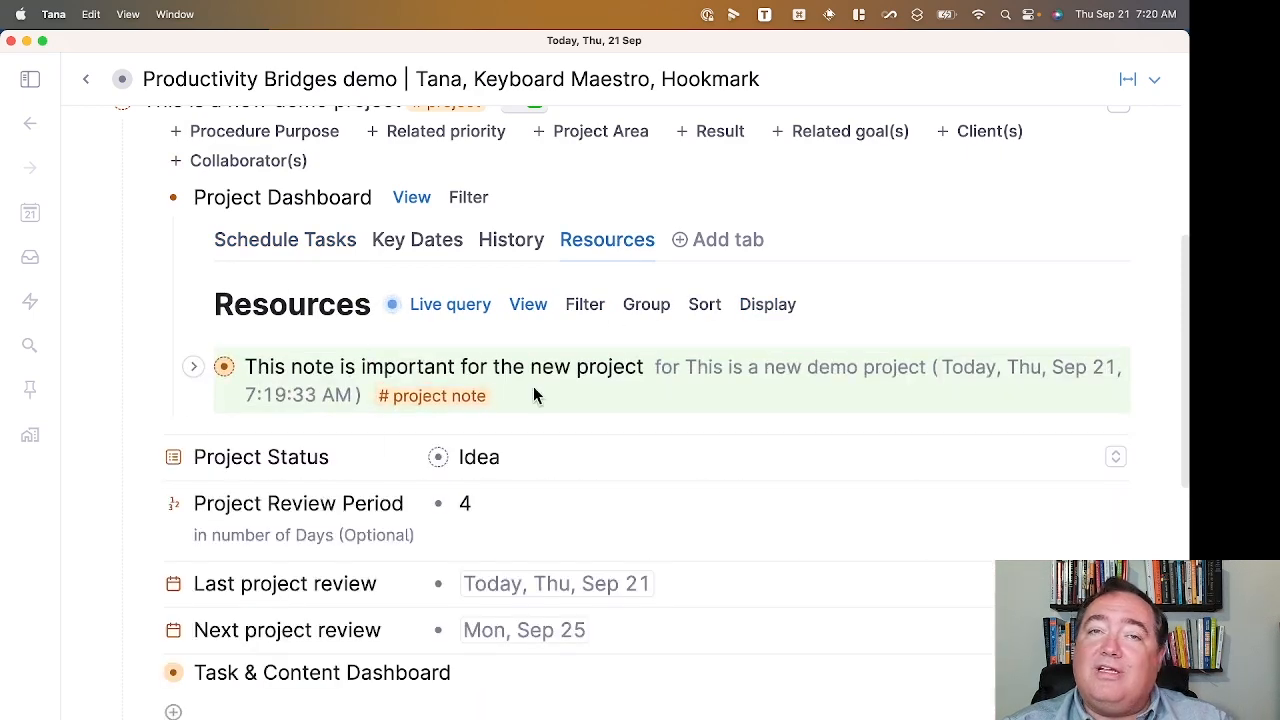
scroll(153, 394, up, 1)
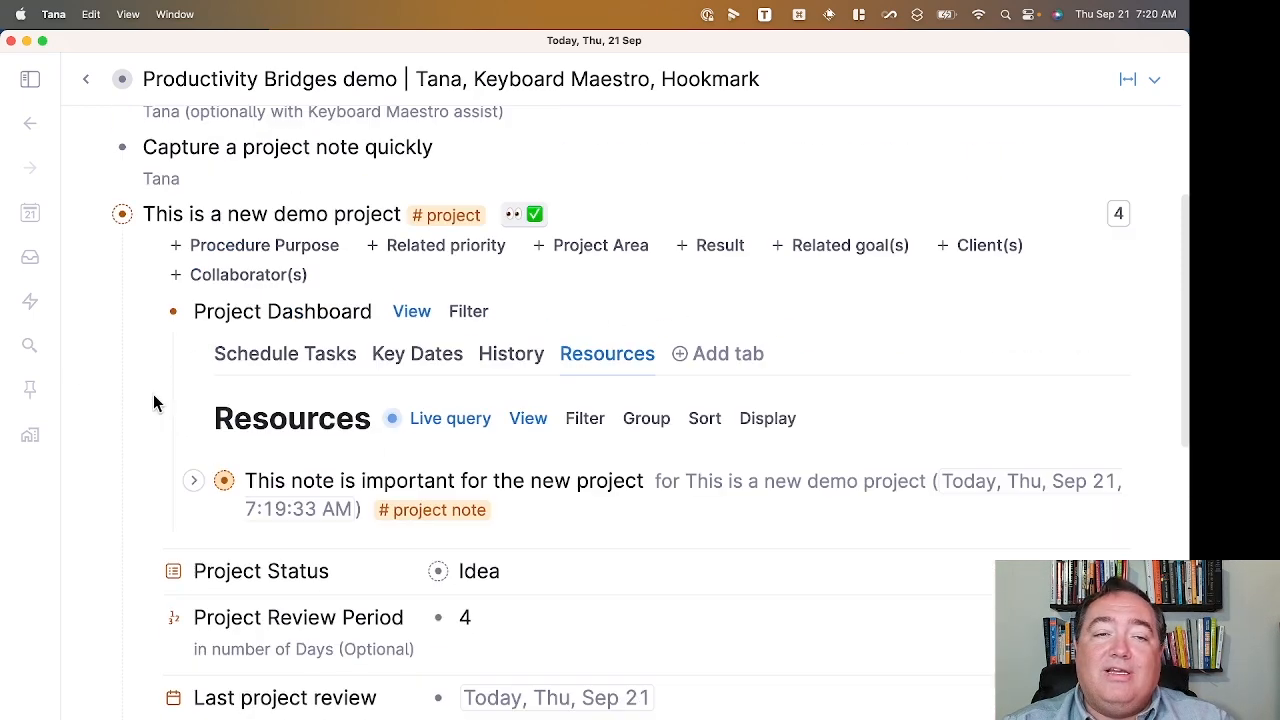
Collapse the dashboard and the demo project, and remove the project's reference from the outline.
click(144, 314)
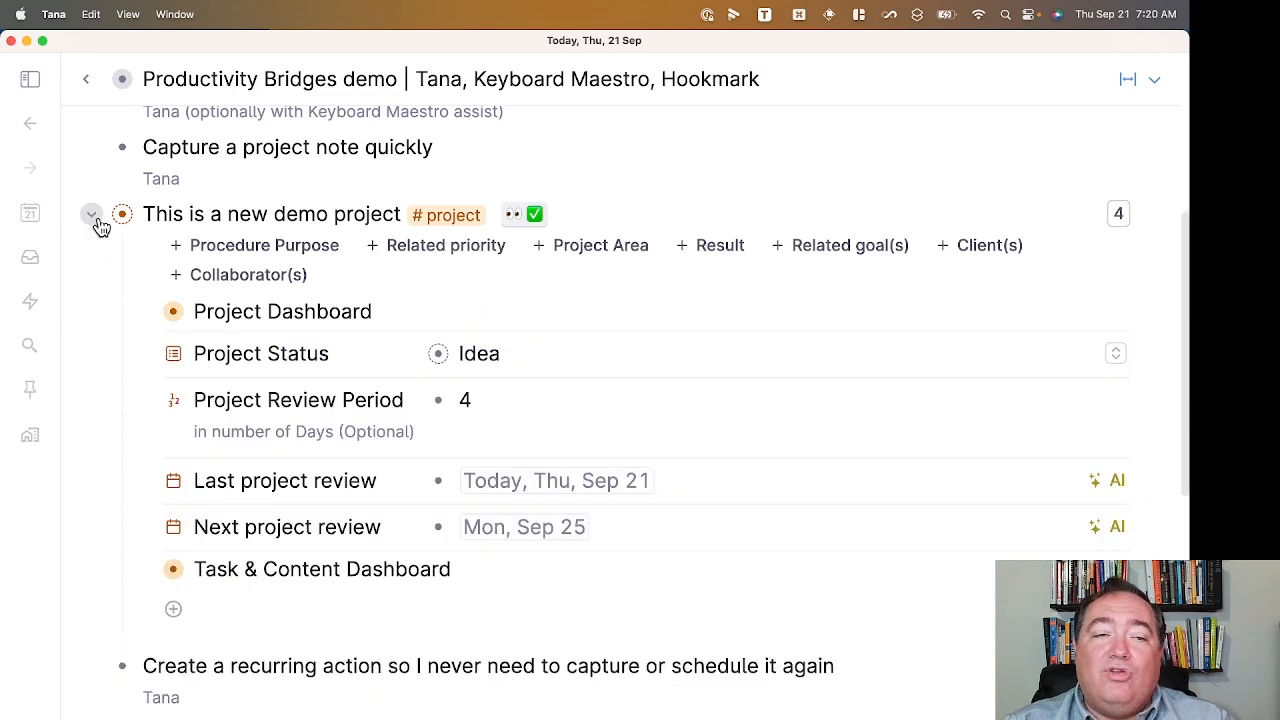
click(92, 216)
scroll(530, 485, up, 1)
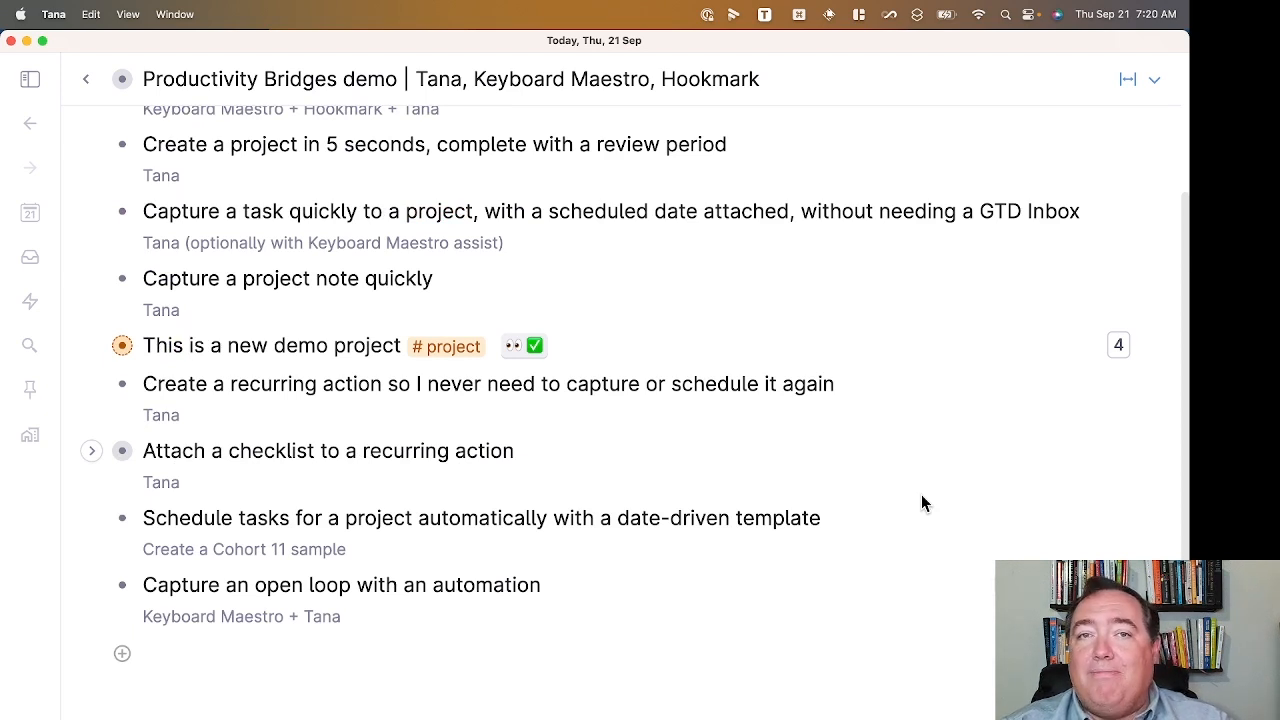
key(Escape)
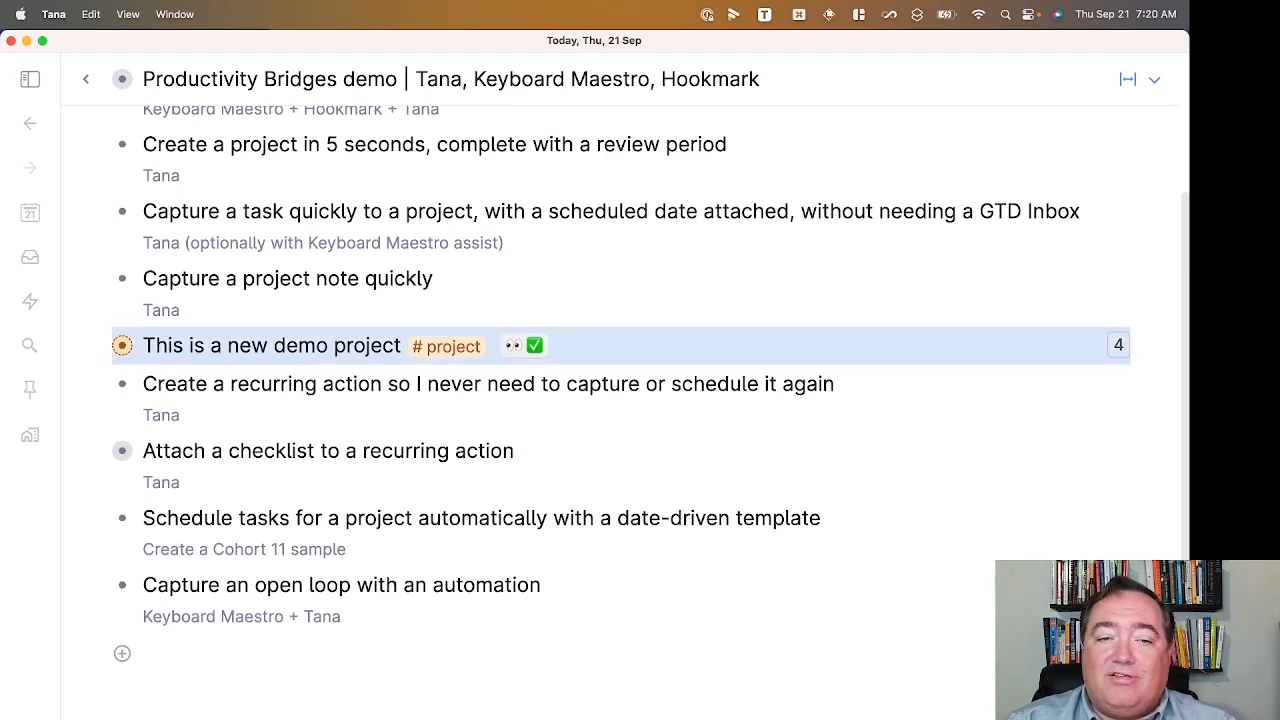
key(BackSpace)
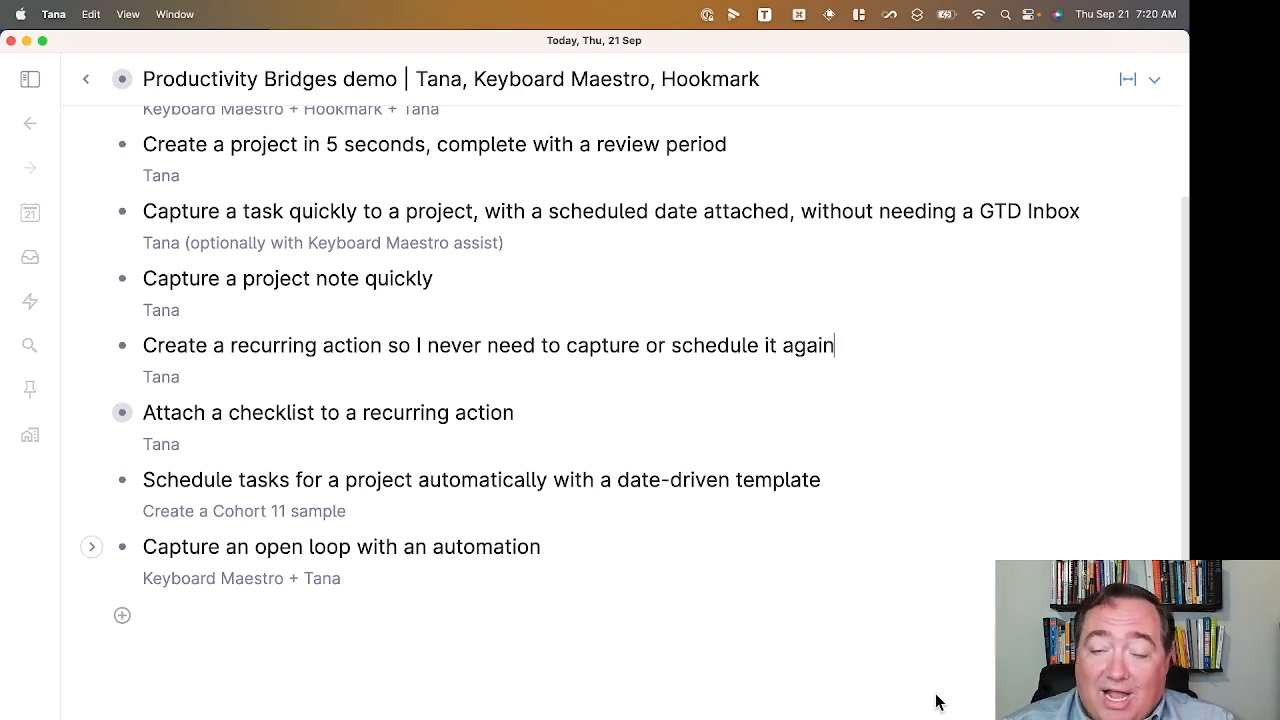
Add "Put out the garbage" under the "Create a recurring action" item and tag it as a recurring task.
key(Return)
key(Tab)
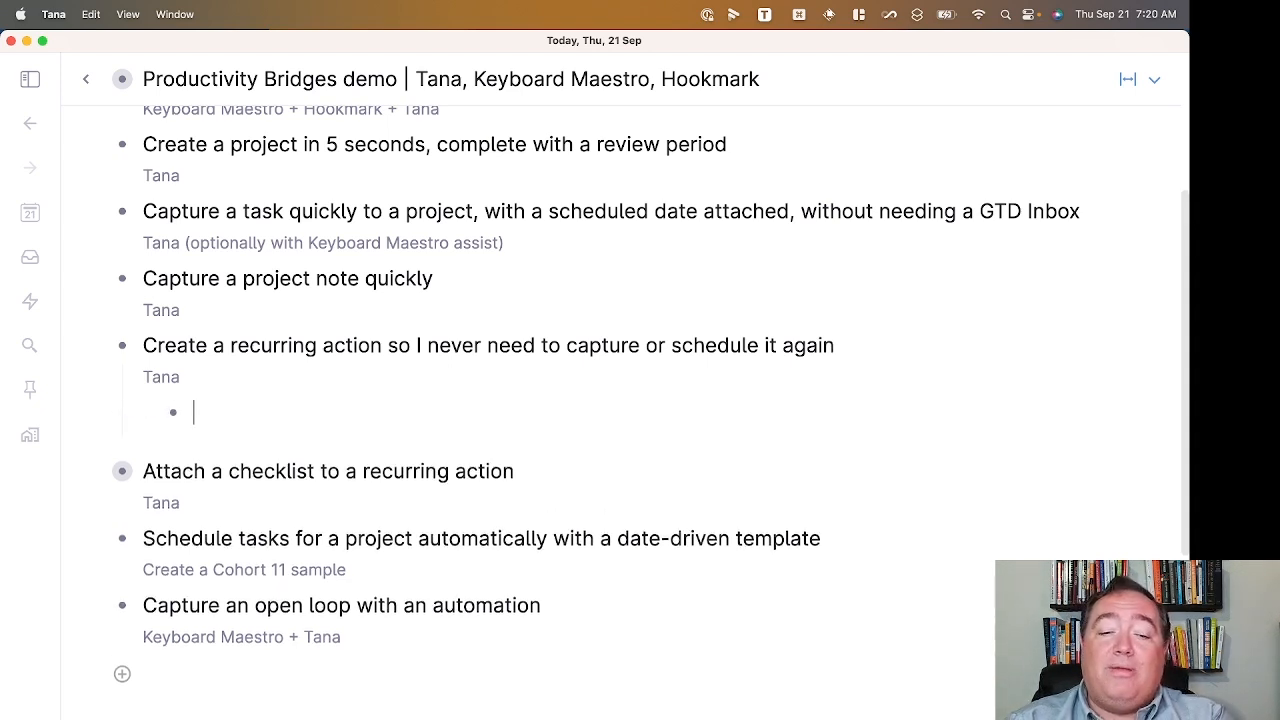
text(Put out the garba)
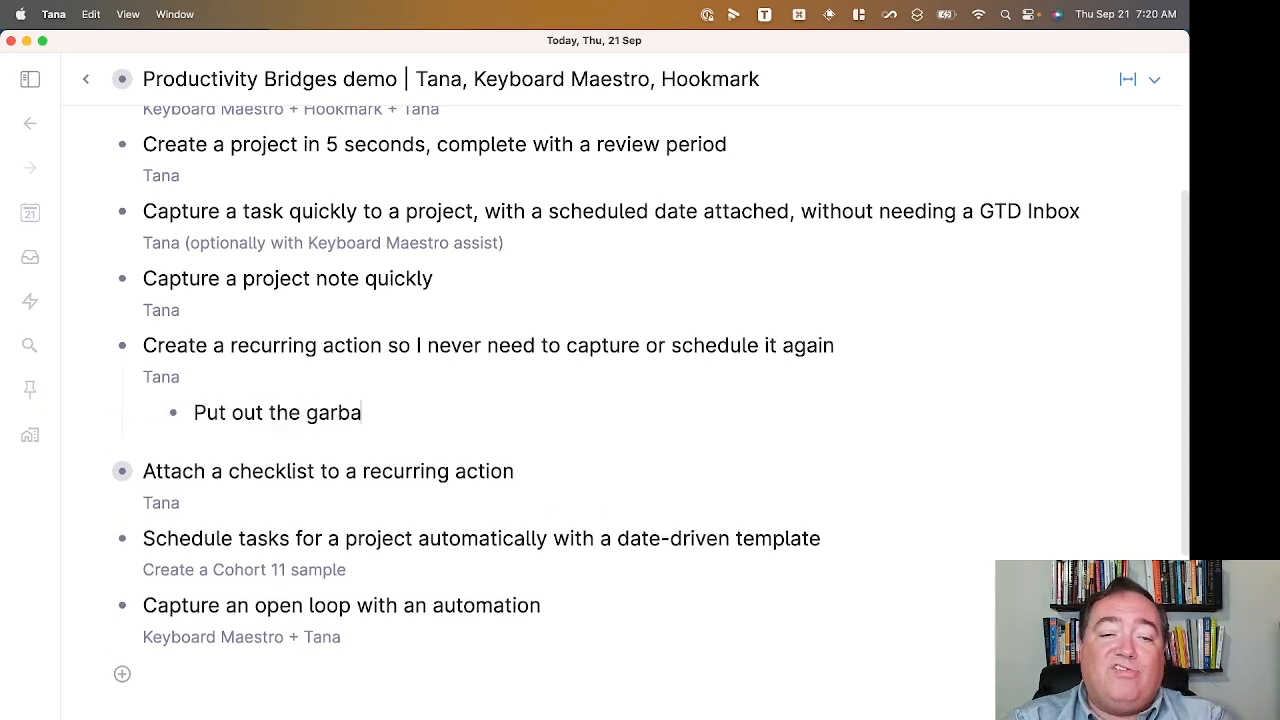
key(BackSpace)
text(age#r)
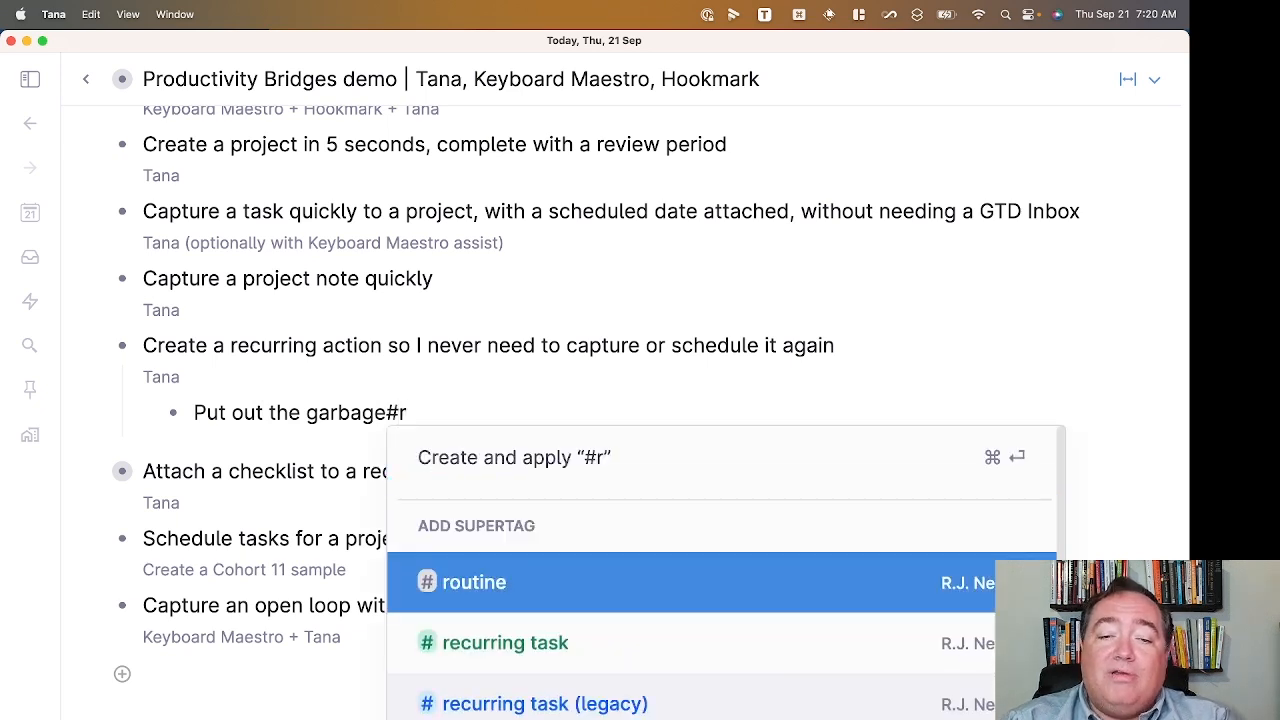
key(Down)
key(Return)
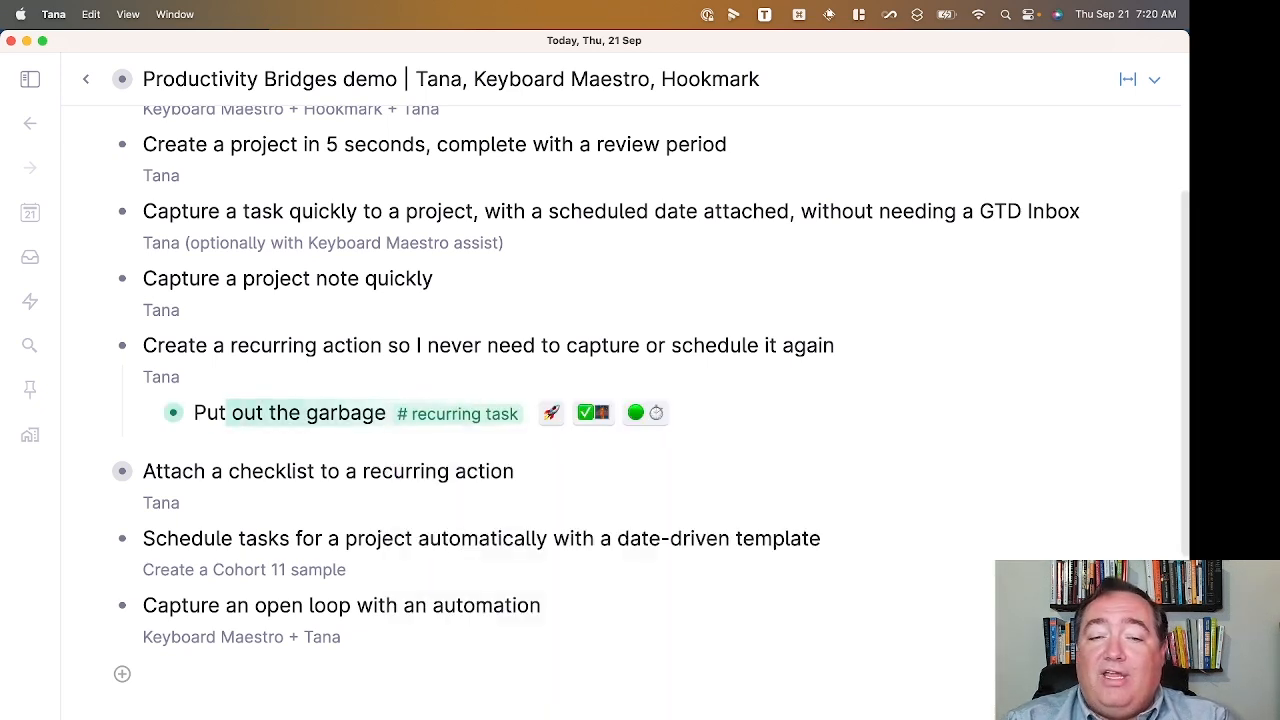
Assign the garbage task to the Home & Auto bin and schedule it for Today, Thu, Sep 21.
key(Down)
key(Down)
key(Down)
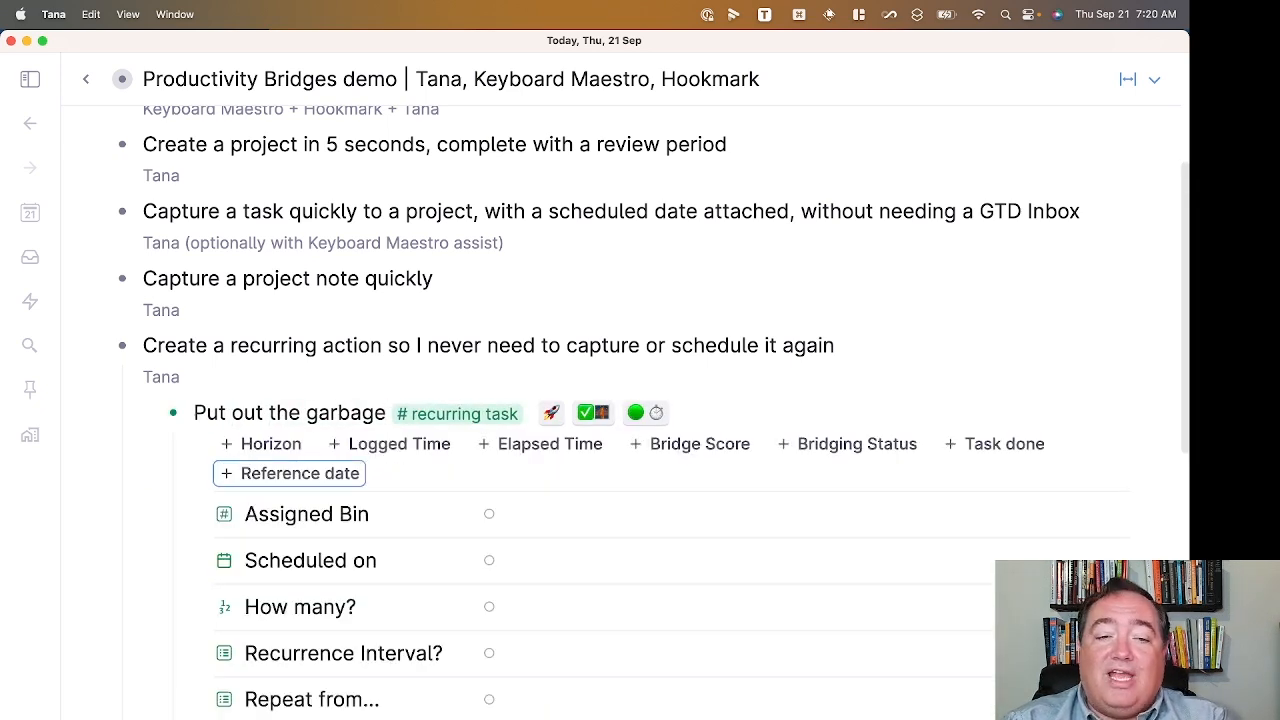
text(hom)
key(Return)
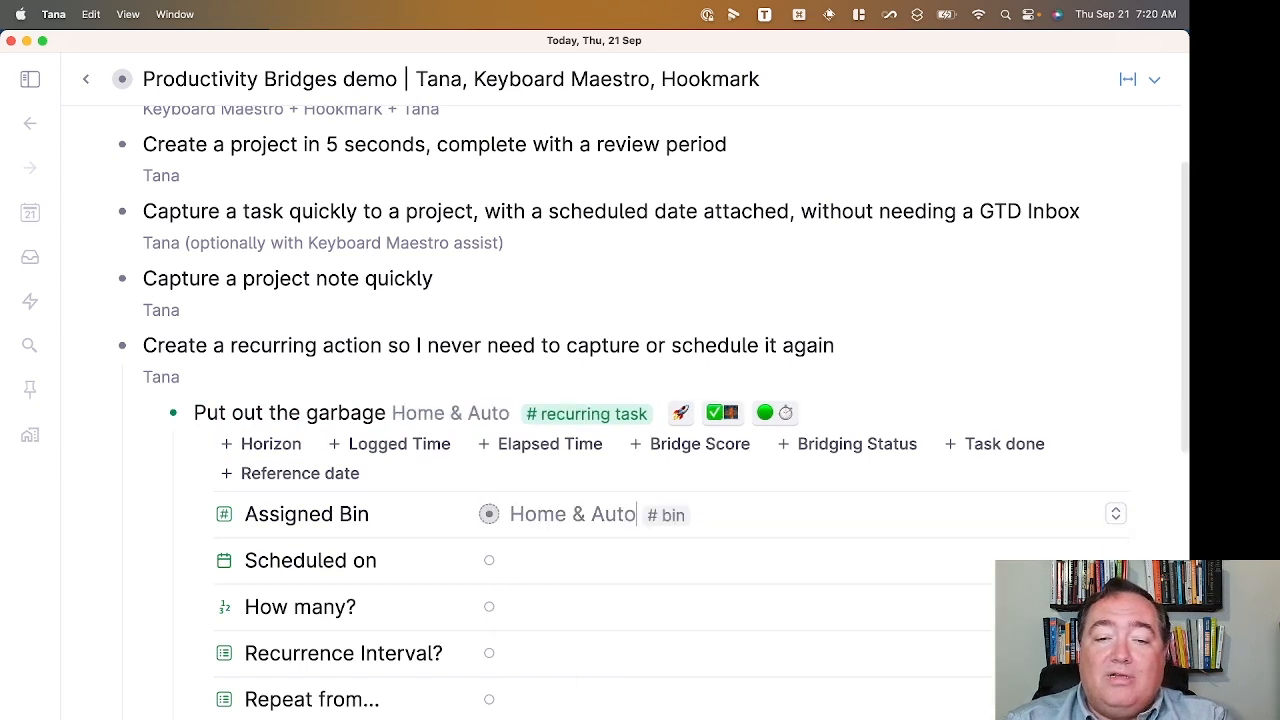
key(Down)
text(@thu)
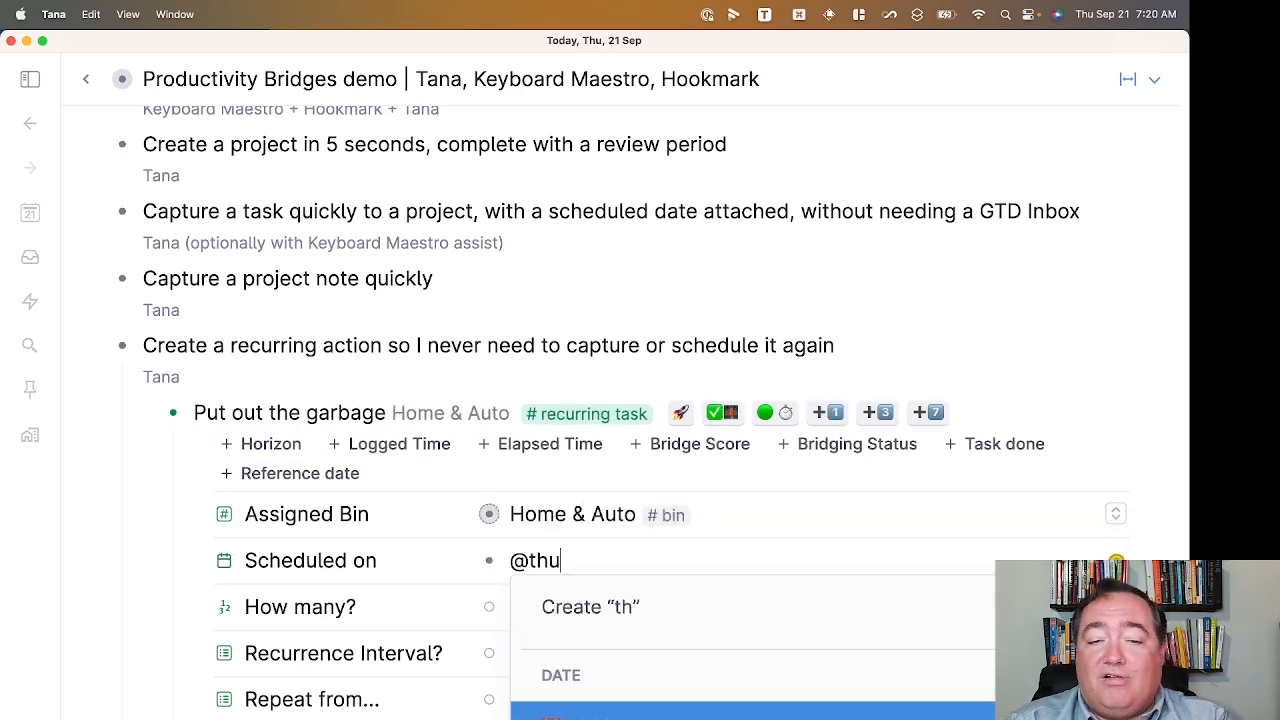
key(Return)
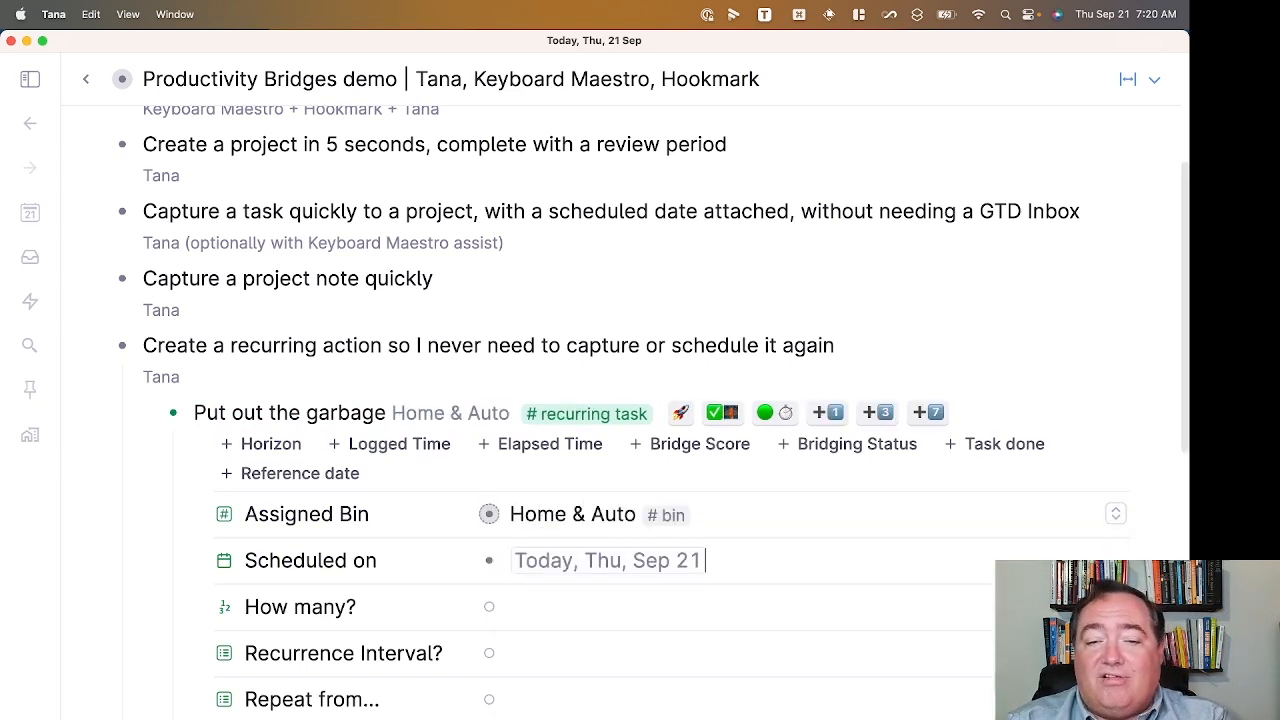
Set the garbage task to recur every 1 week(s), repeating from its Scheduled date.
text(1)
key(Down)
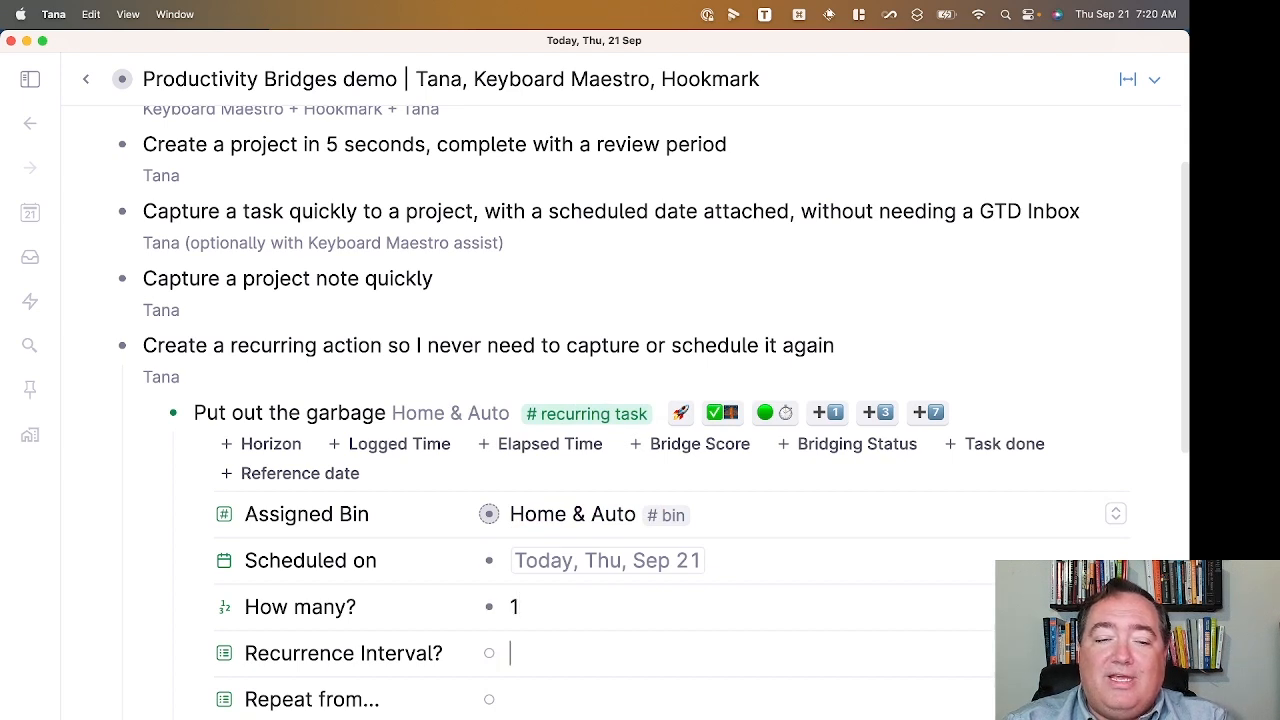
text(we)
key(Return)
key(Down)
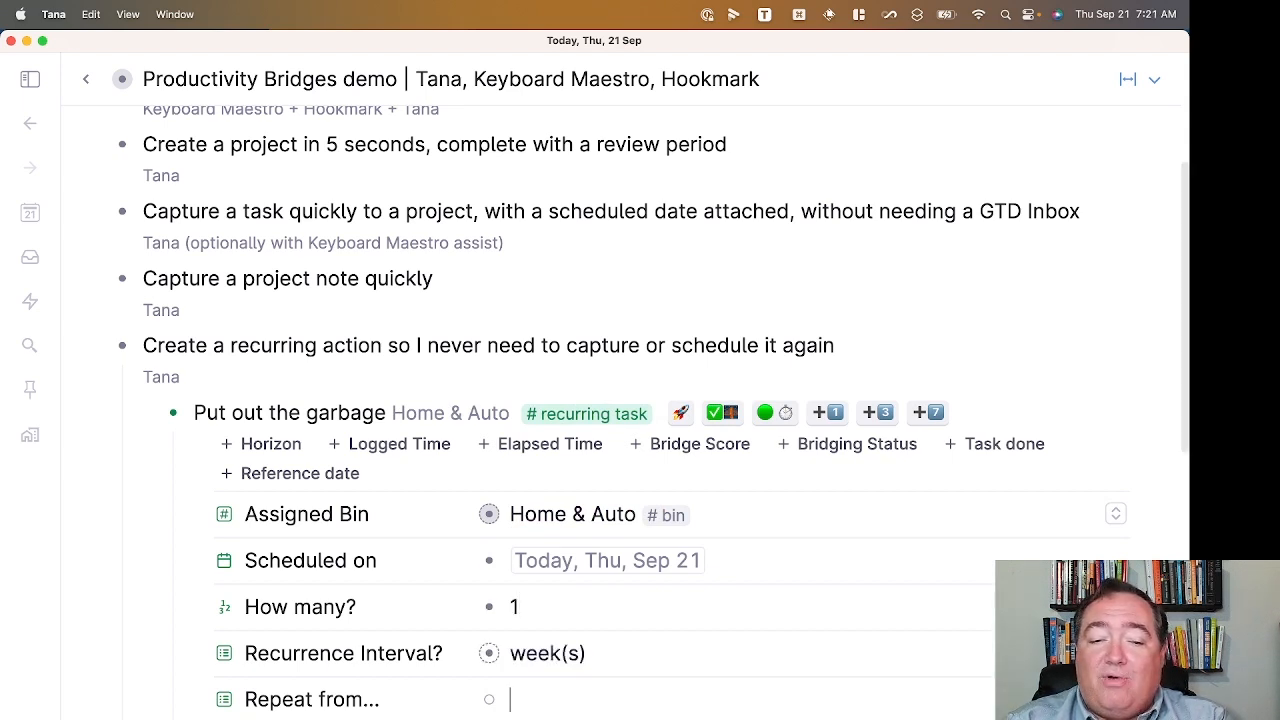
text(sch)
key(Return)
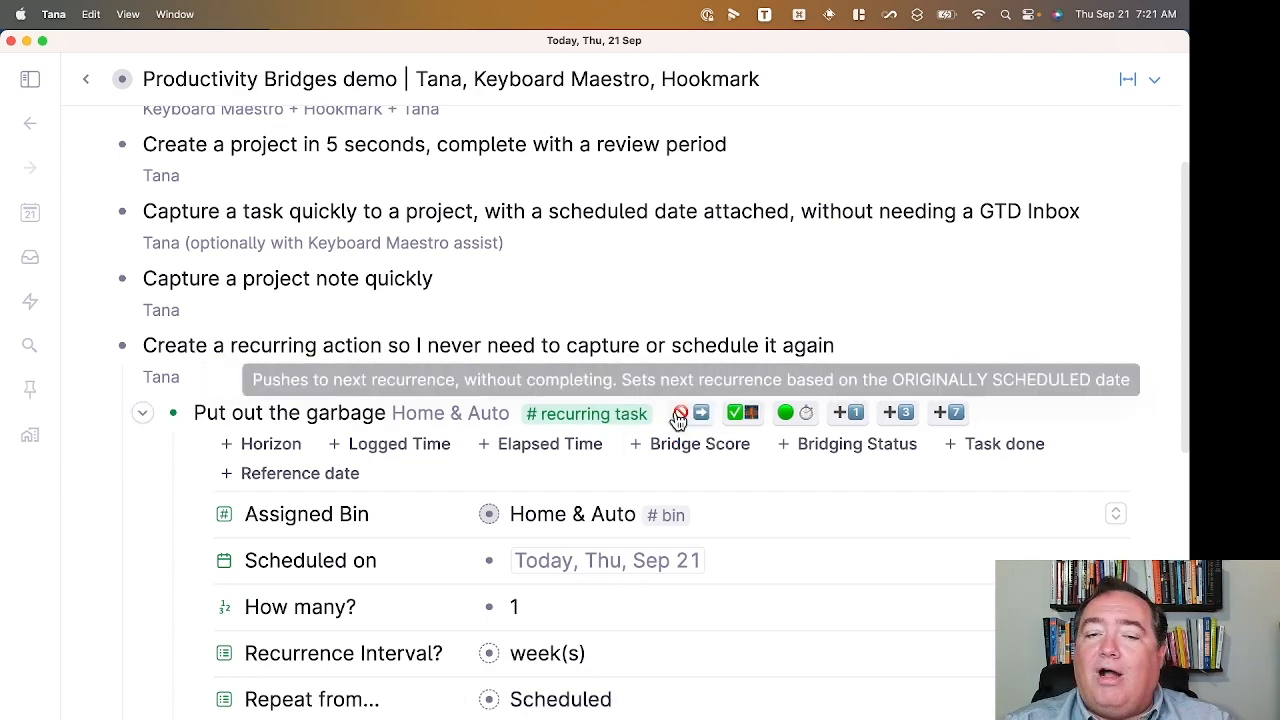
Collapse the garbage task's fields and its parent item, "Create a recurring action".
scroll(690, 590, down, 1)
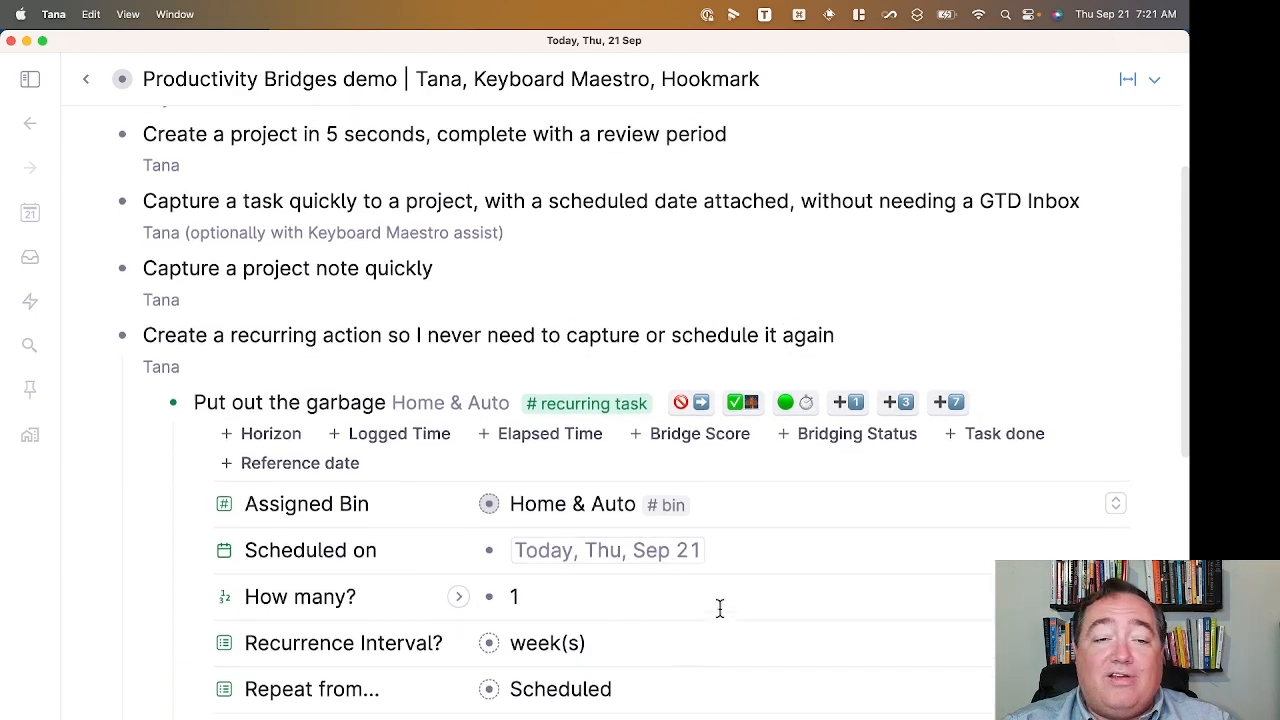
scroll(717, 606, up, 2)
click(145, 465)
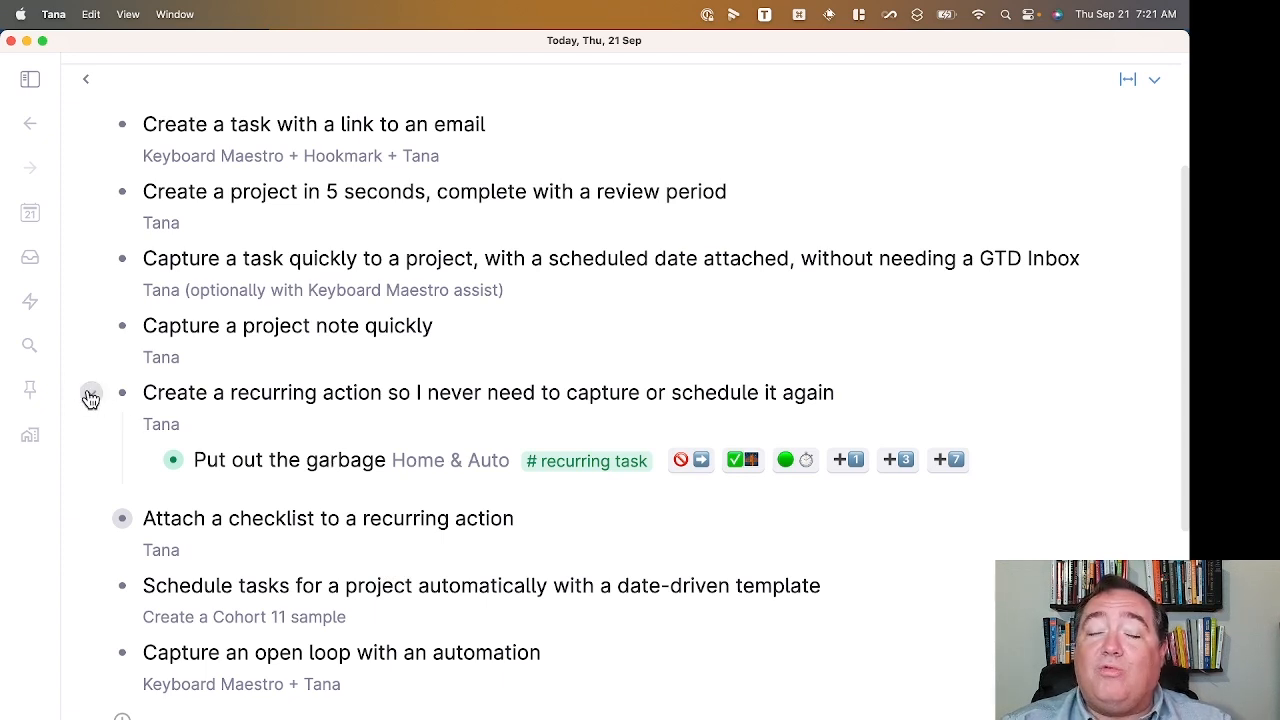
click(90, 395)
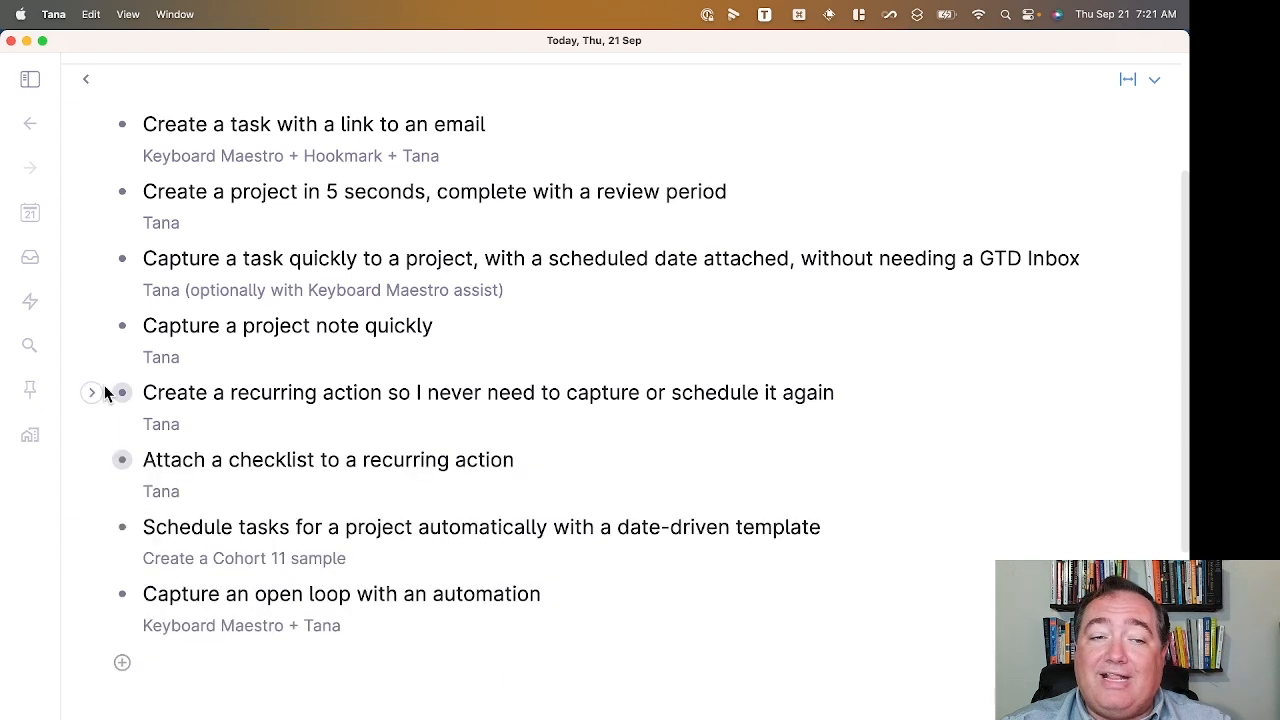
Examine the checklist attached to the "Complete Sunday morning checklist" recurring task, and collapse the task and its parent item.
click(91, 460)
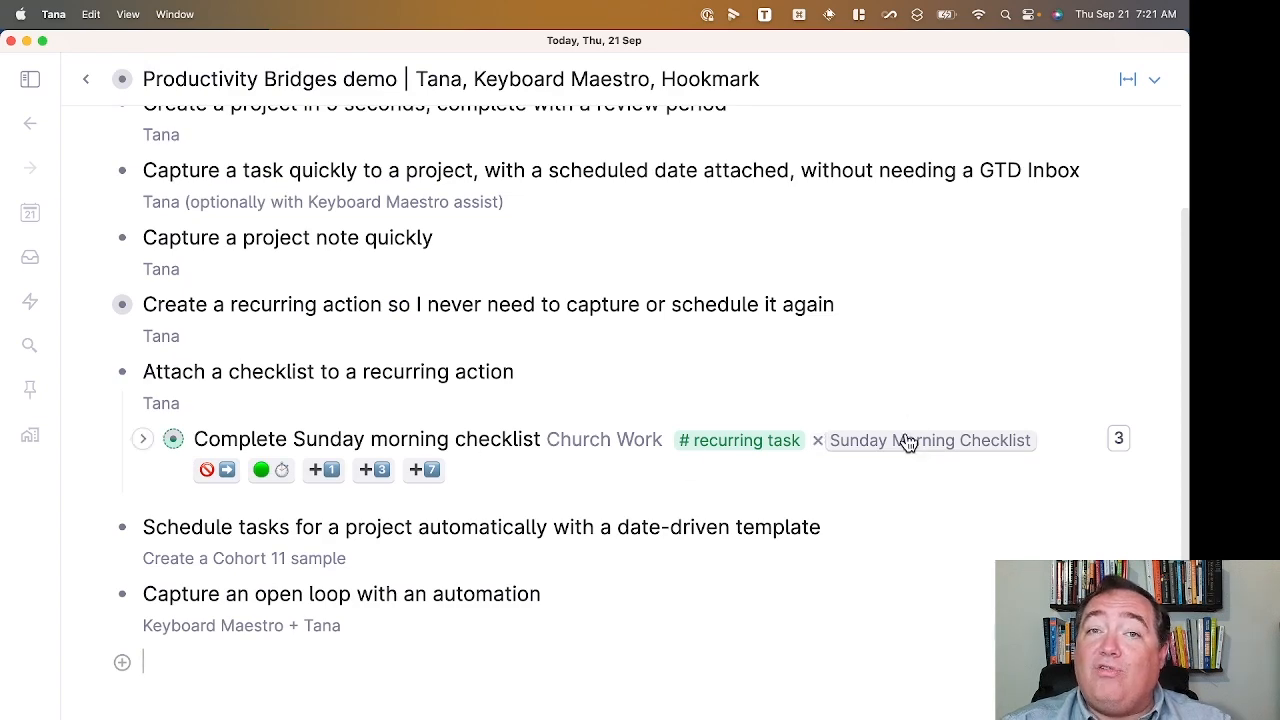
click(143, 439)
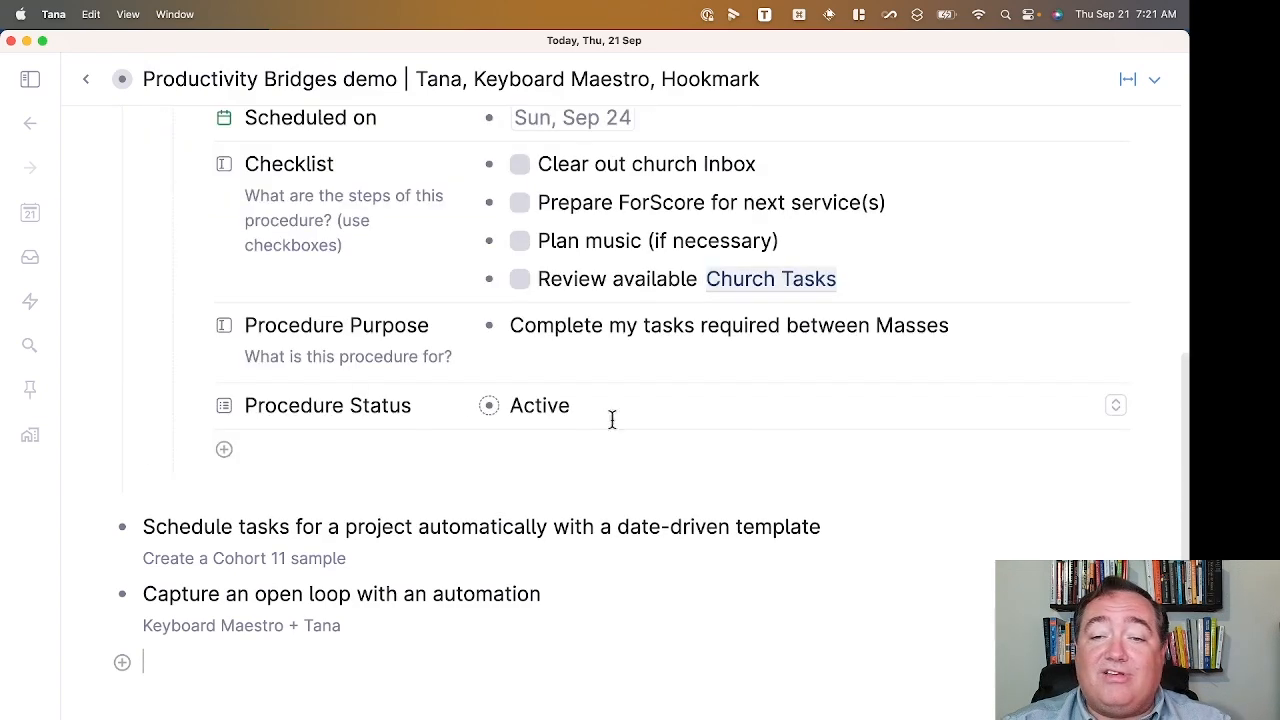
scroll(920, 445, up, 3)
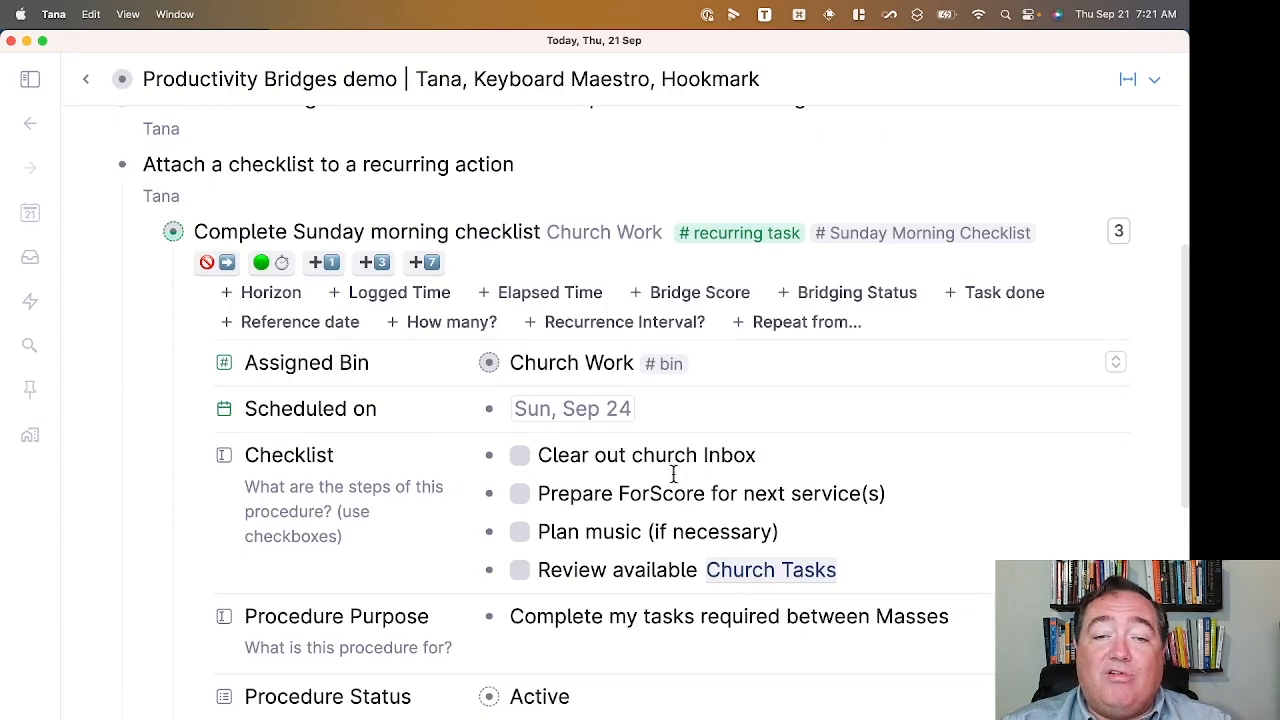
drag(646, 461, 642, 560)
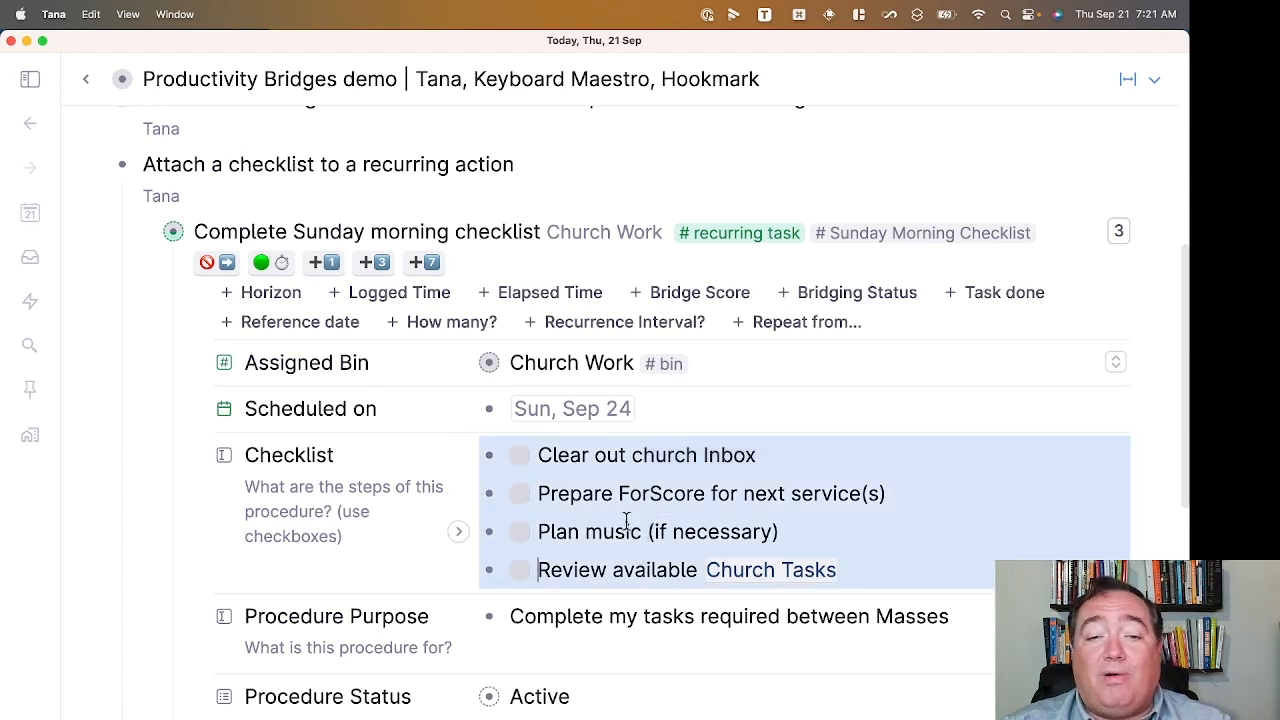
click(625, 518)
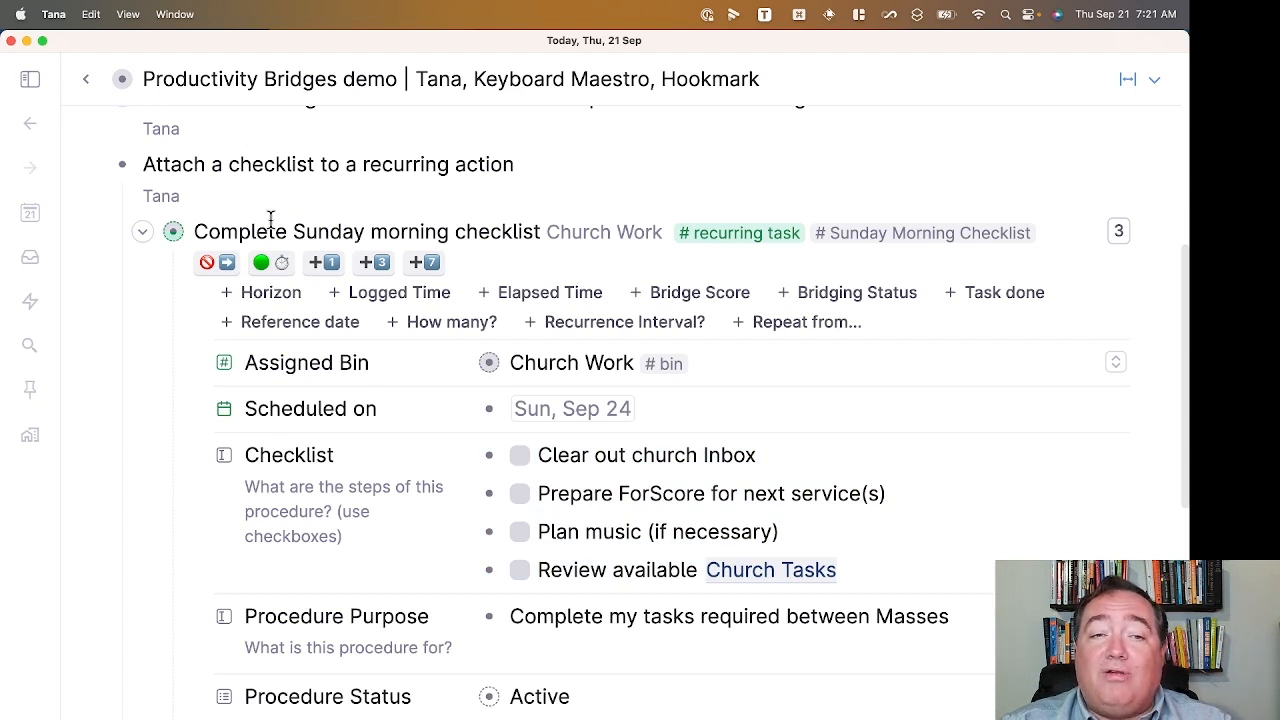
mouse_move(582, 455)
mouse_down()
mouse_move(555, 533)
mouse_move(560, 457)
mouse_move(582, 455)
mouse_up()
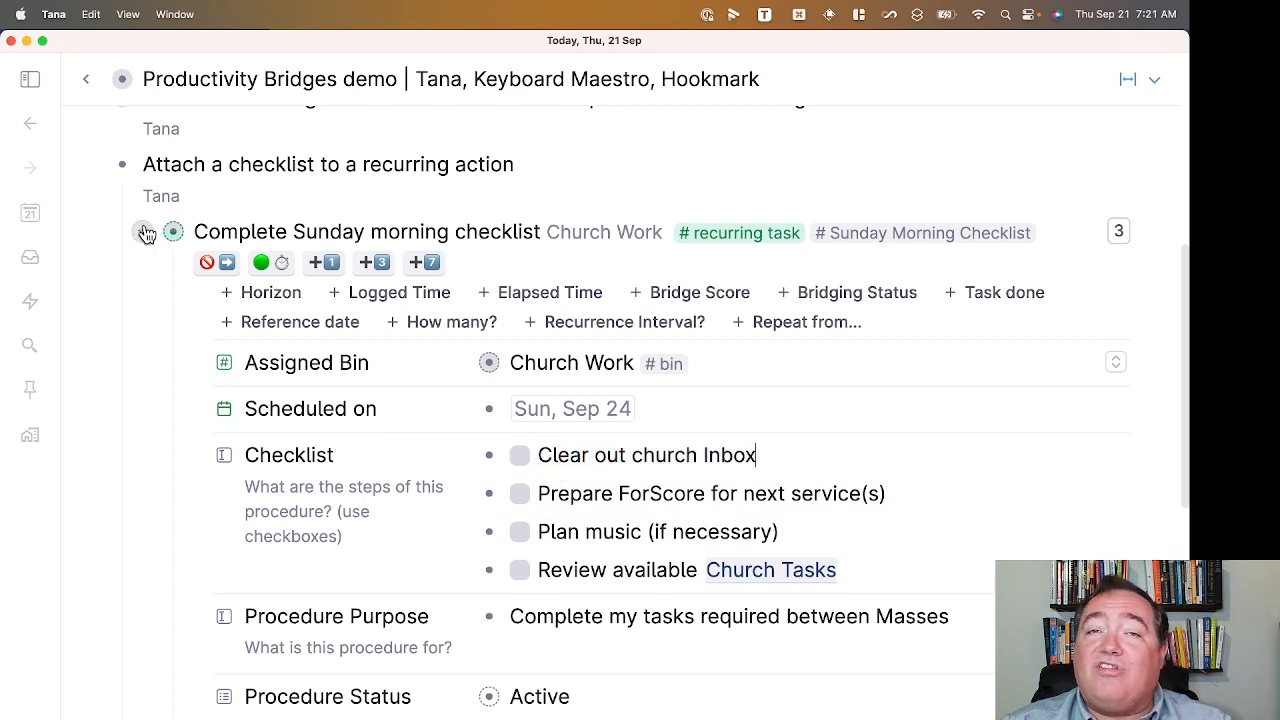
click(145, 232)
click(91, 166)
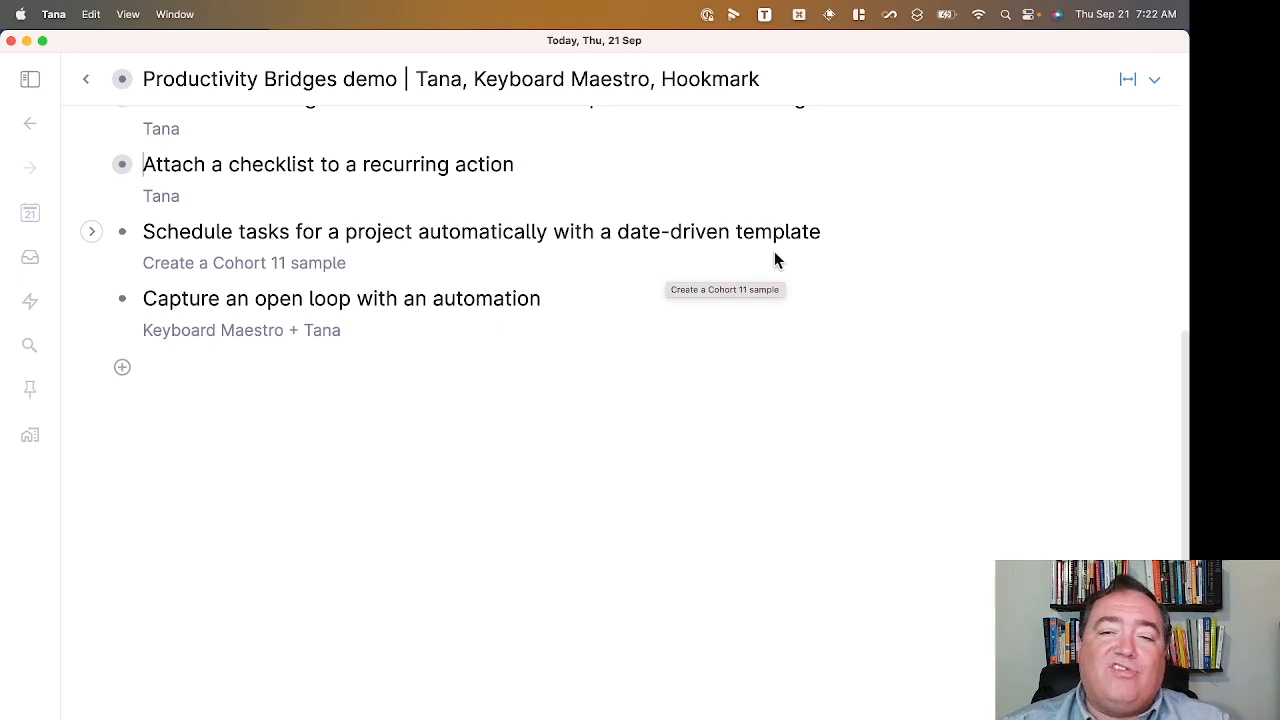
Add a child item "Cohort Eleven" with the Applied APP supertag under "Schedule tasks for a project automatically with a date-driven template".
click(850, 233)
key(Return)
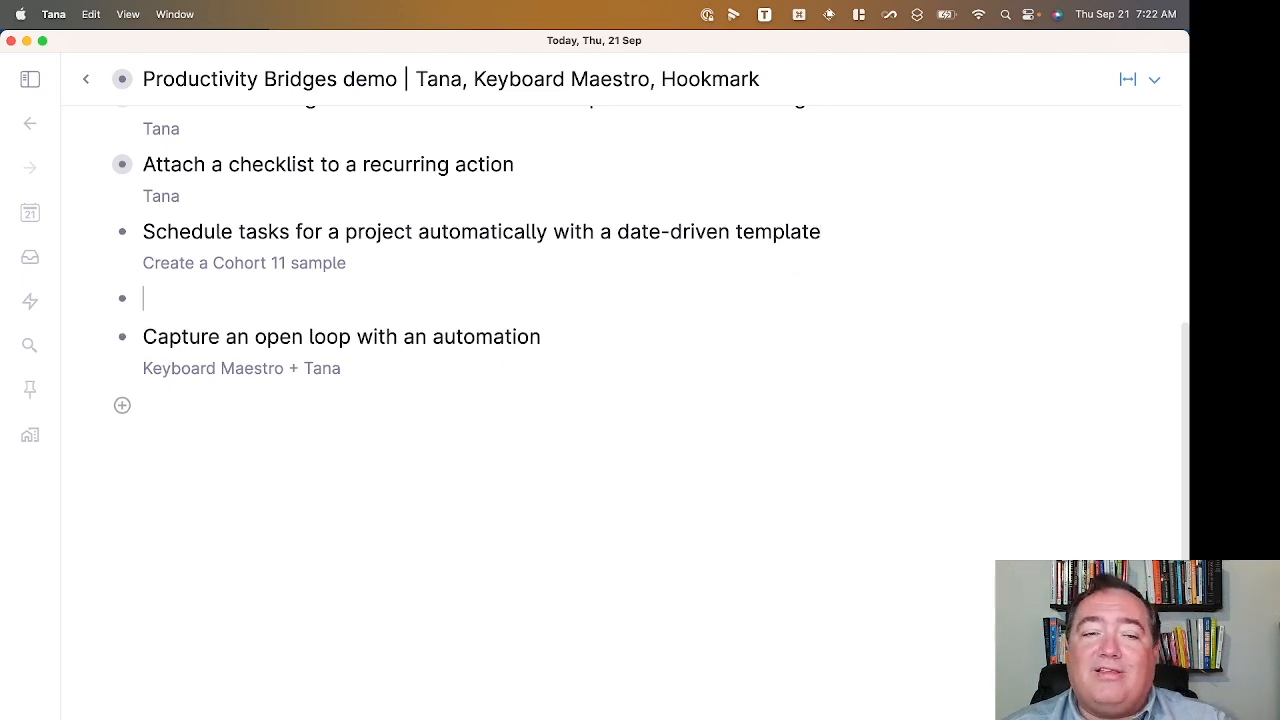
key(Tab)
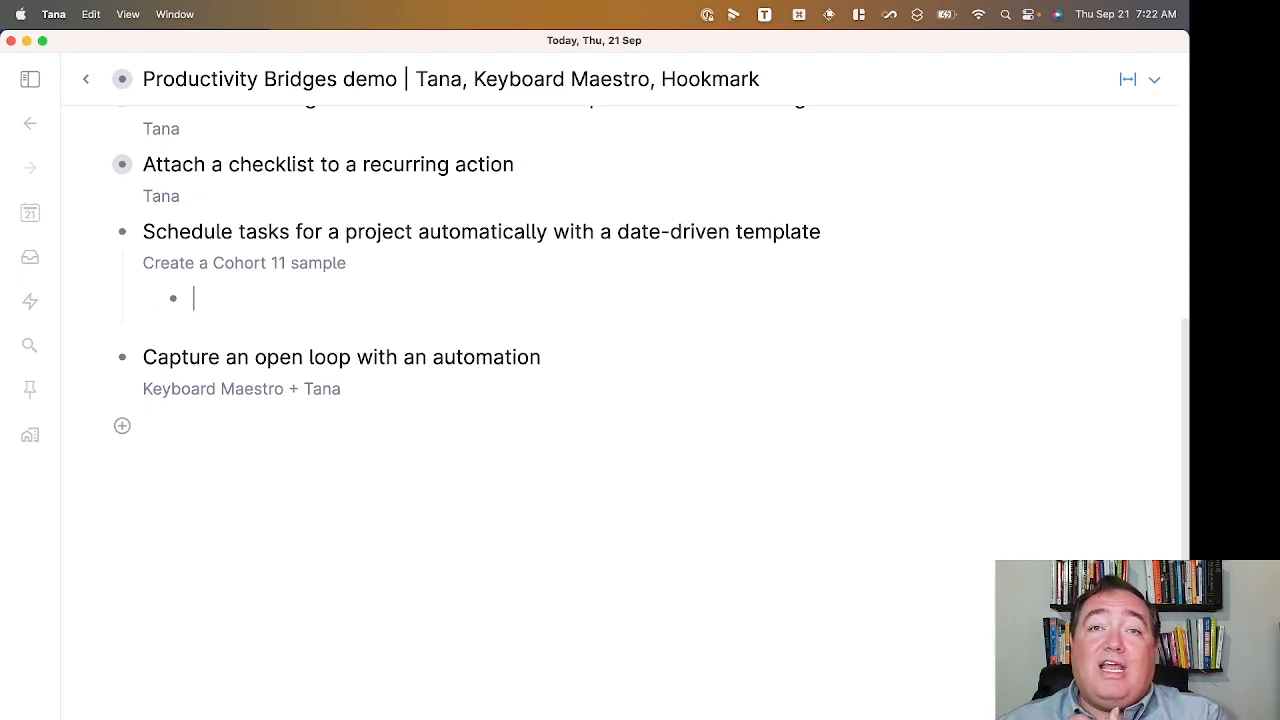
text(Coho)
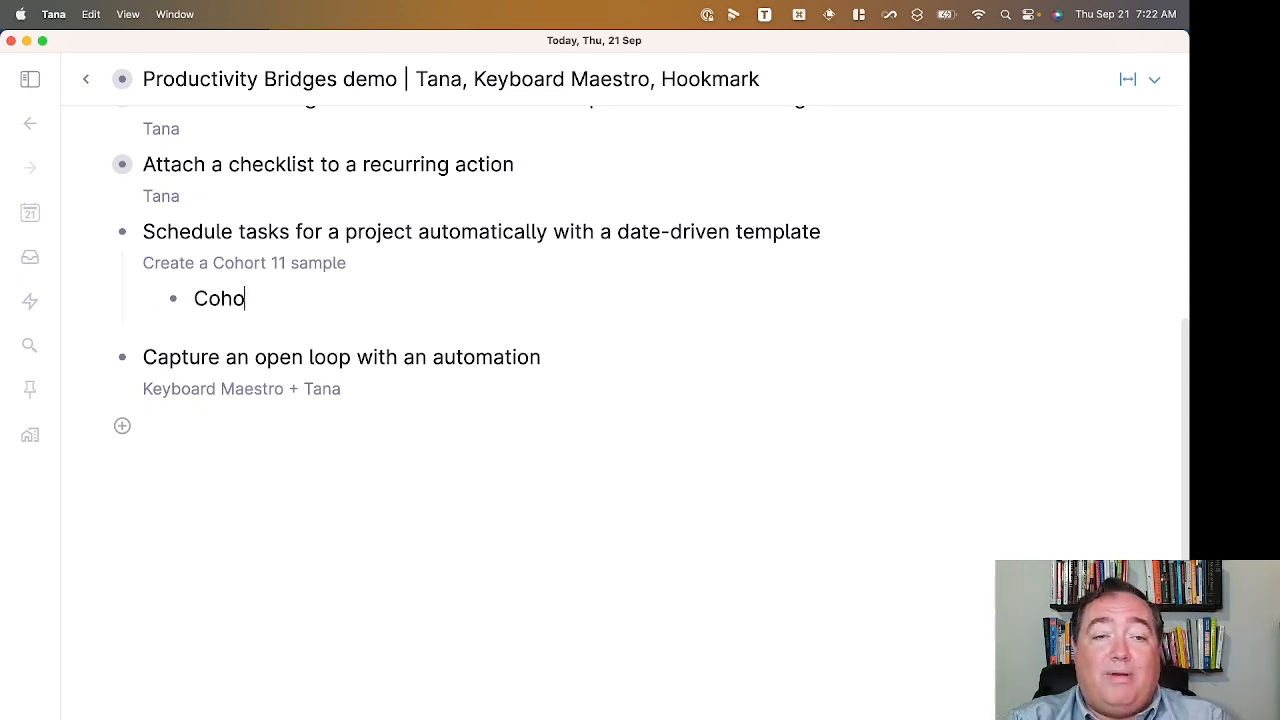
text(rt Eleven#appli)
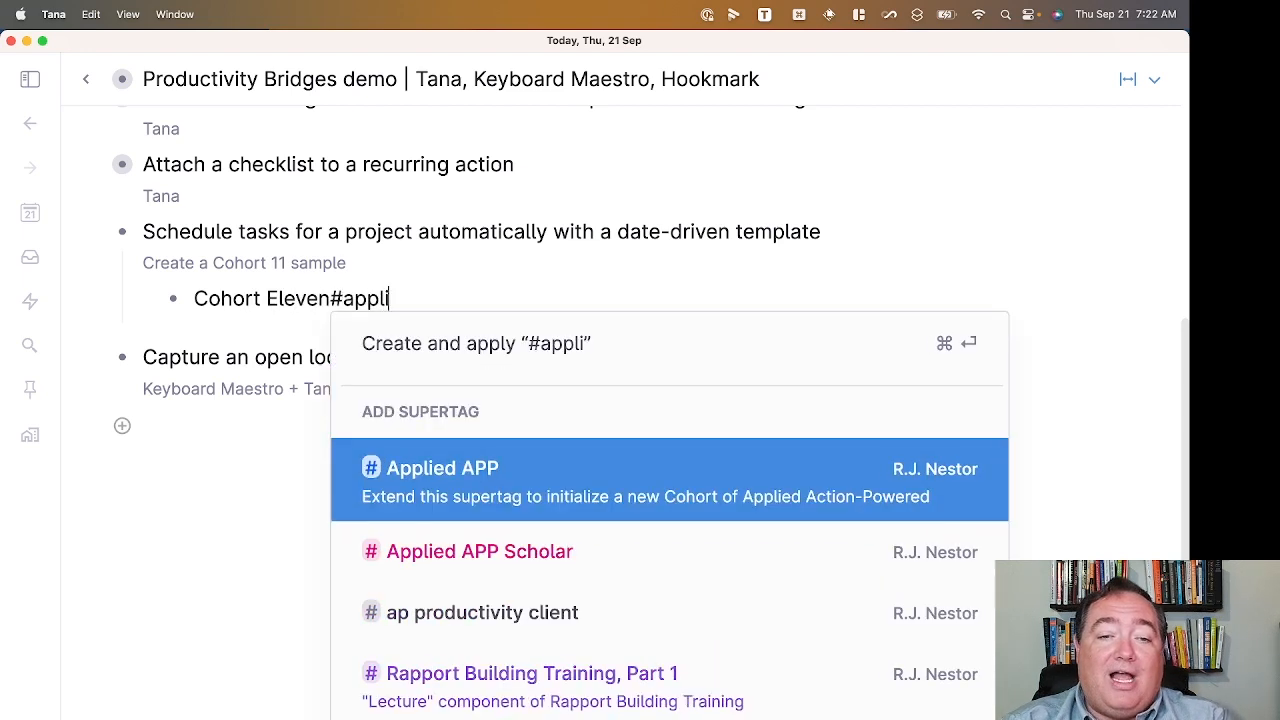
key(Return)
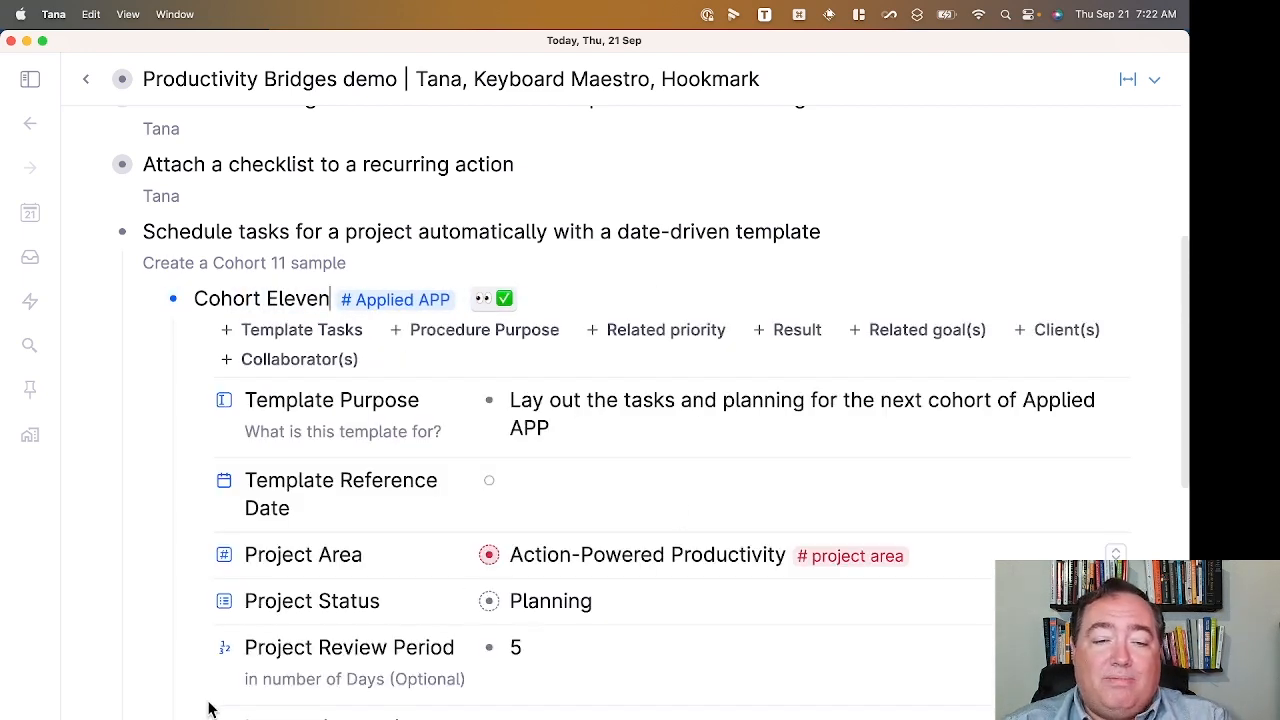
Set Cohort Eleven's Template Reference Date to Fri, Nov 17, 2023.
scroll(653, 583, down, 1)
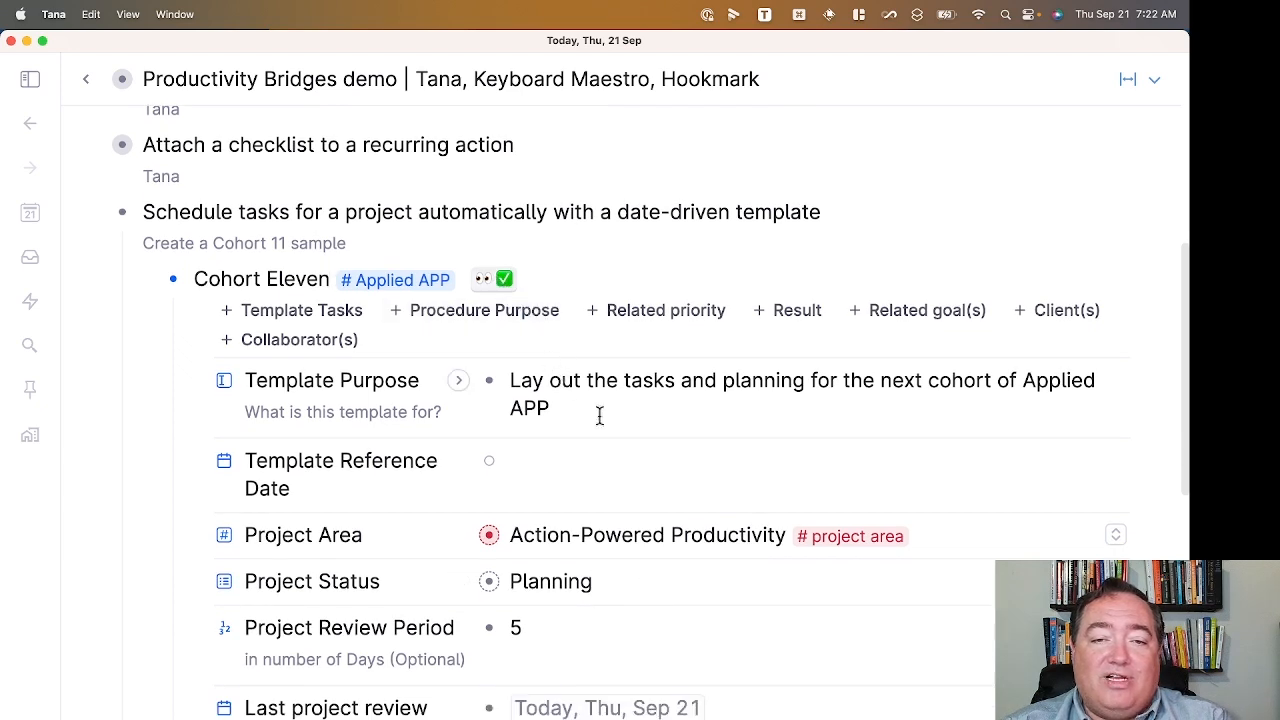
scroll(630, 542, down, 3)
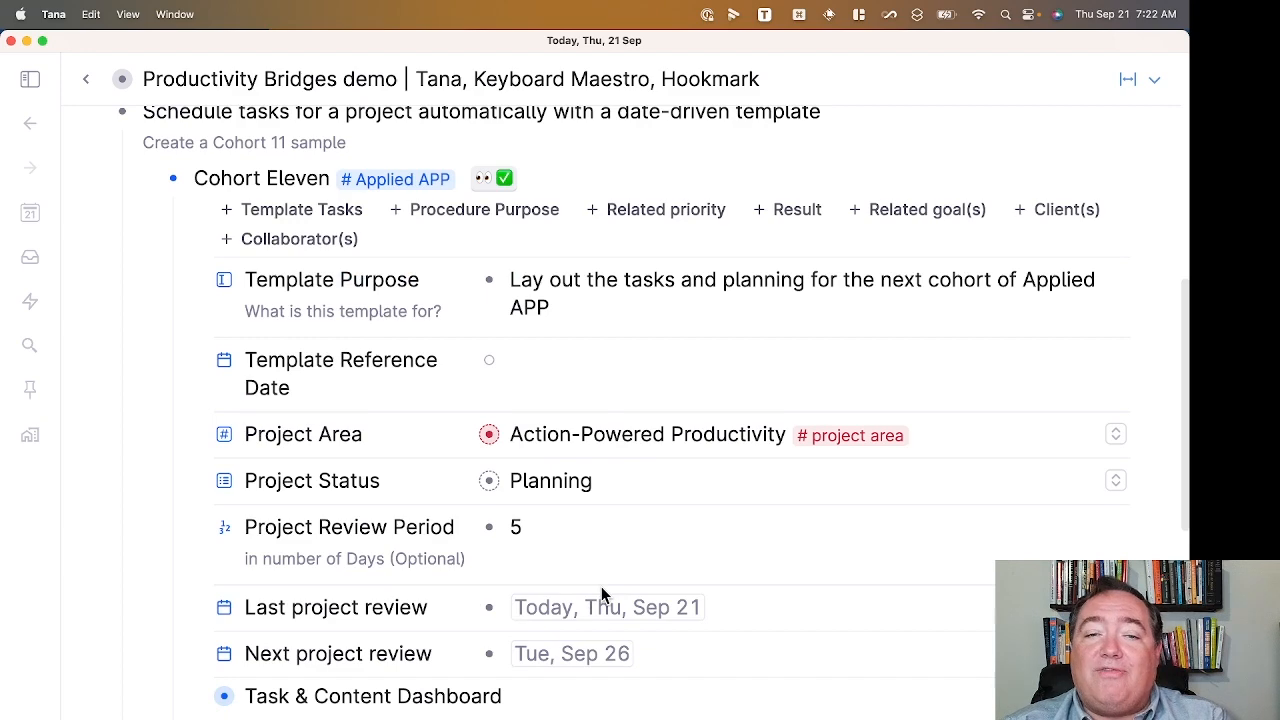
scroll(629, 577, up, 3)
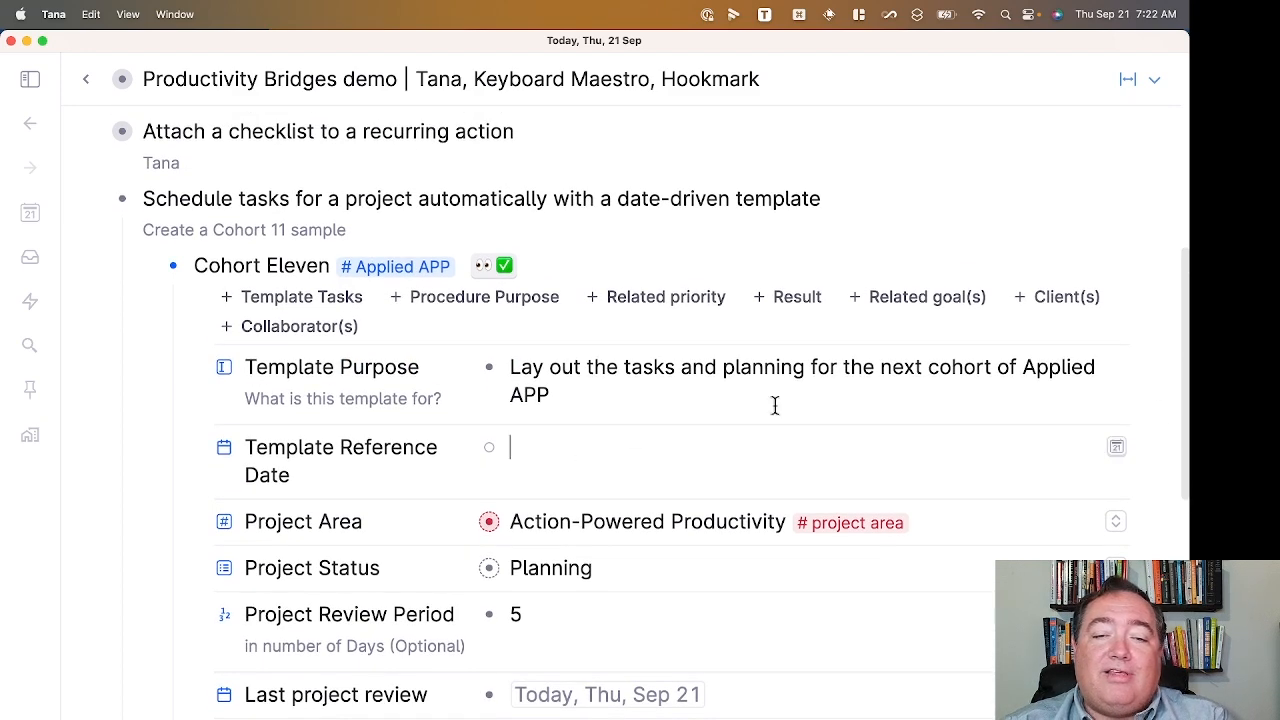
click(1116, 447)
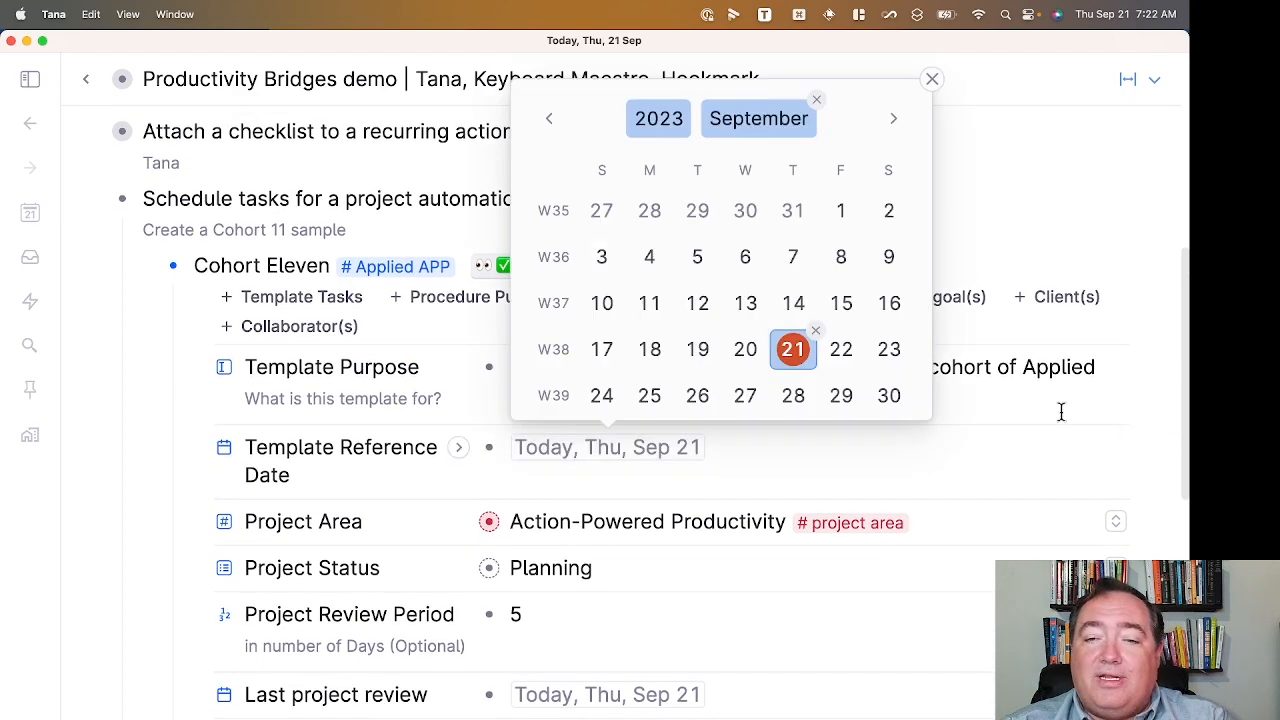
click(893, 118)
click(893, 118)
click(840, 300)
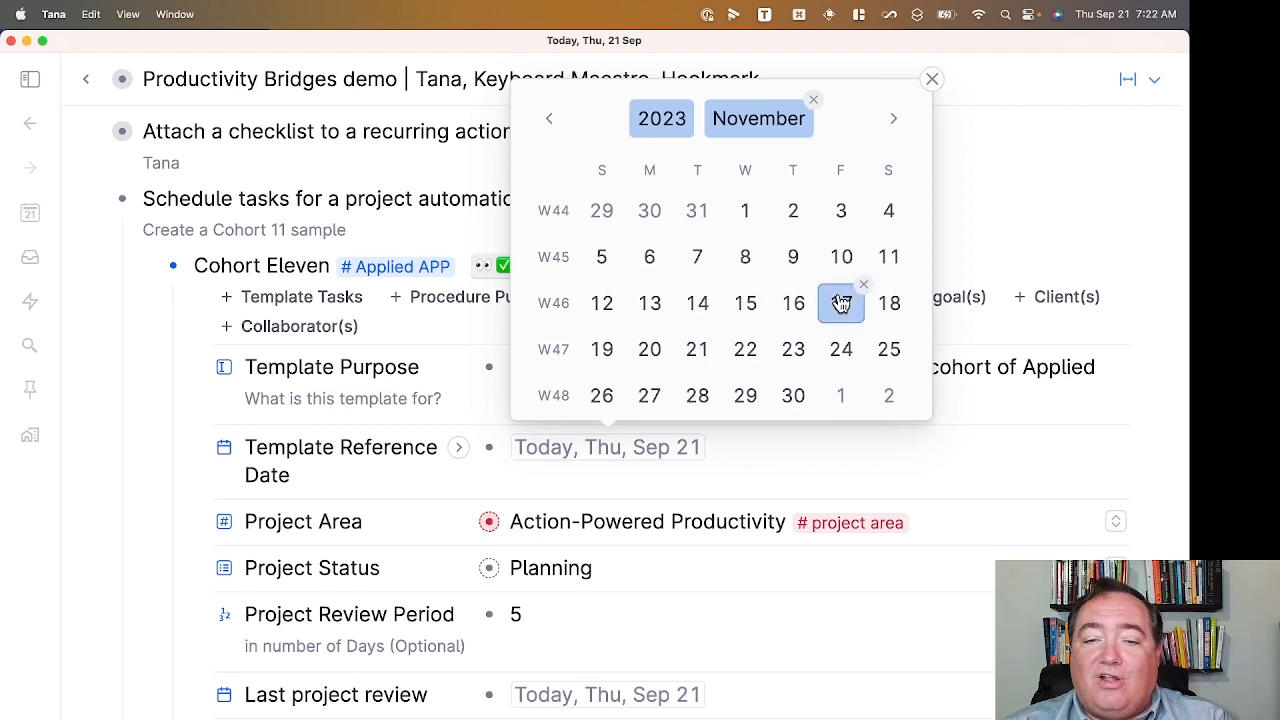
click(1043, 240)
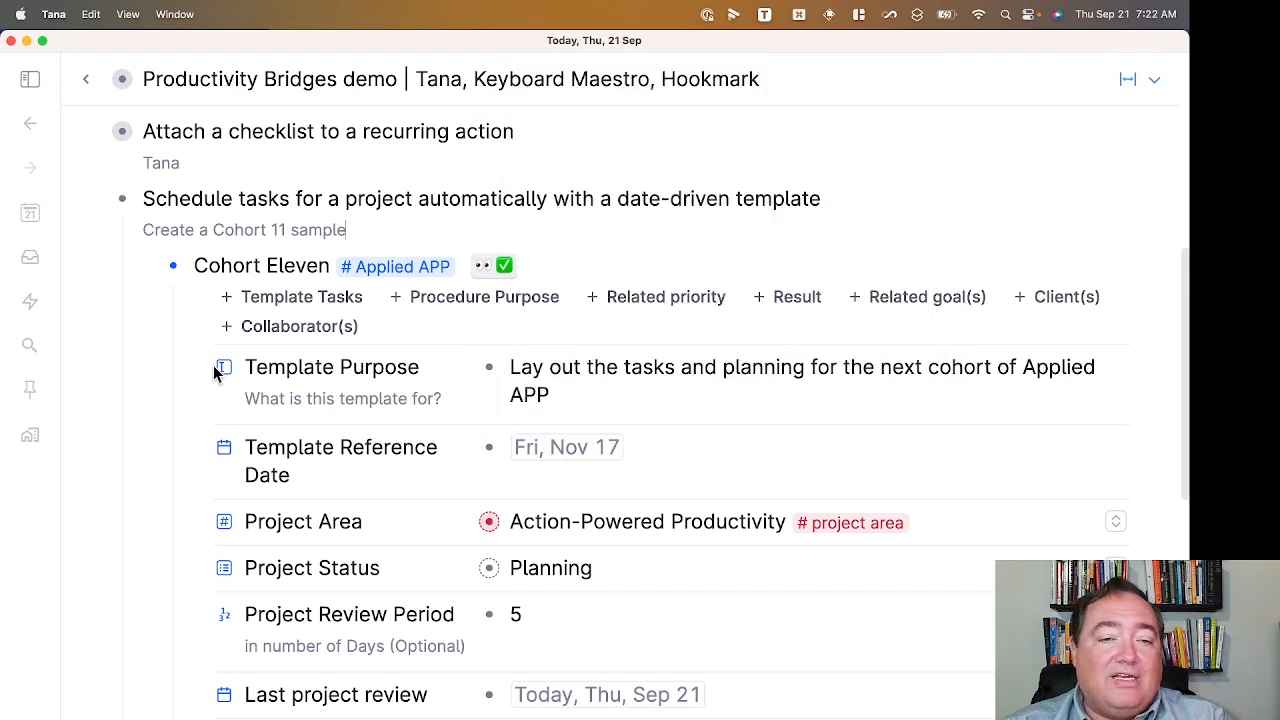
Add the Template Tasks field to Cohort Eleven and expand its Scheduled Tasks list.
click(265, 300)
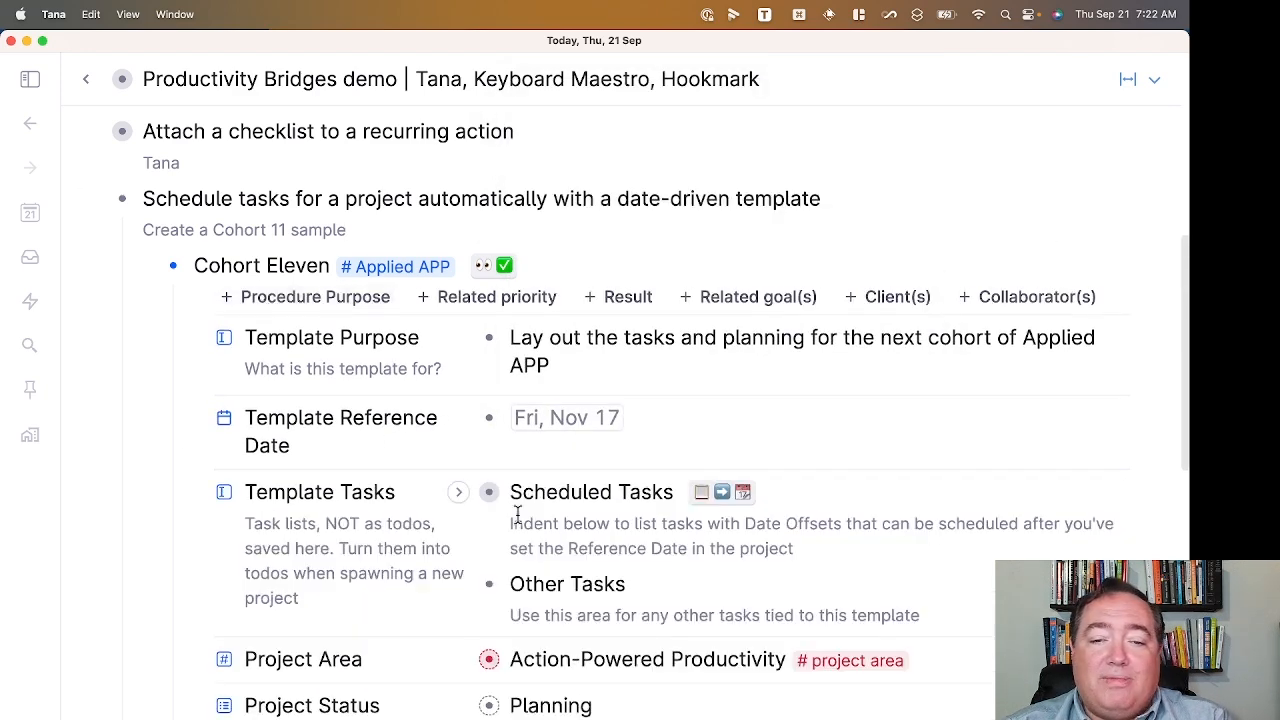
click(460, 492)
scroll(770, 540, down, 5)
scroll(773, 543, up, 1)
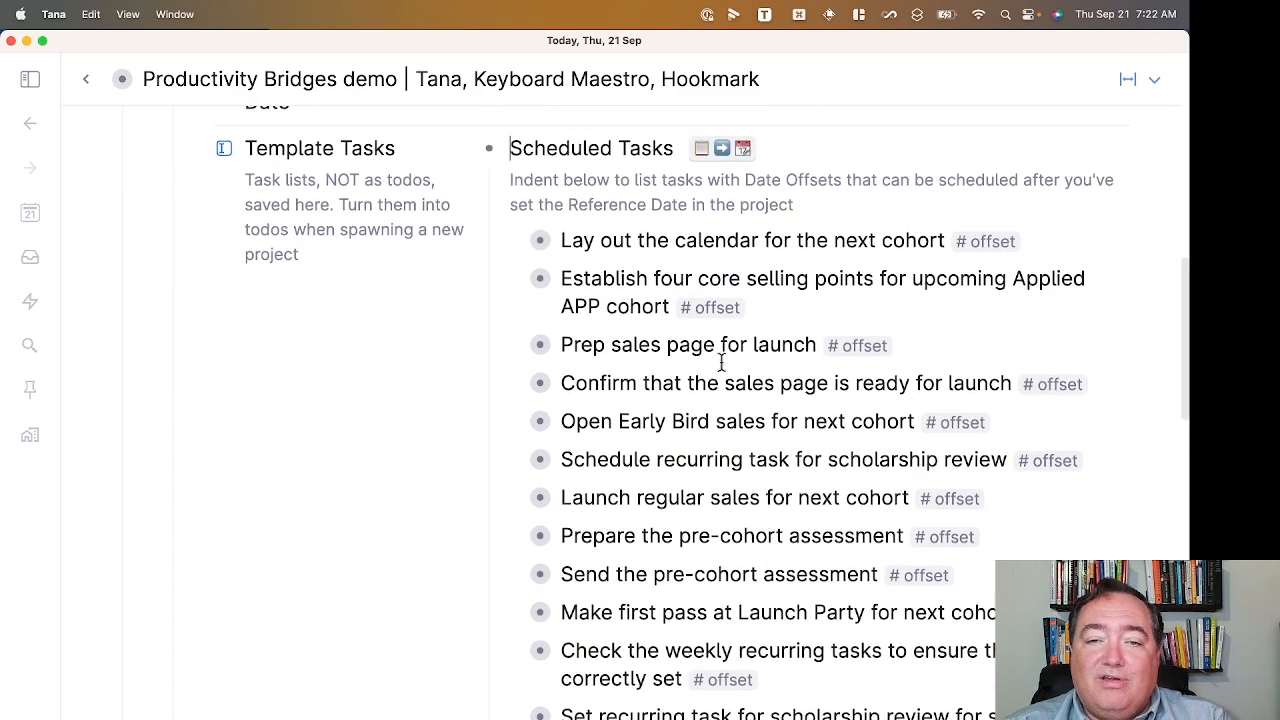
Examine the date offsets of the template tasks for laying out the calendar and confirming the sales page, collapsing each one.
click(511, 243)
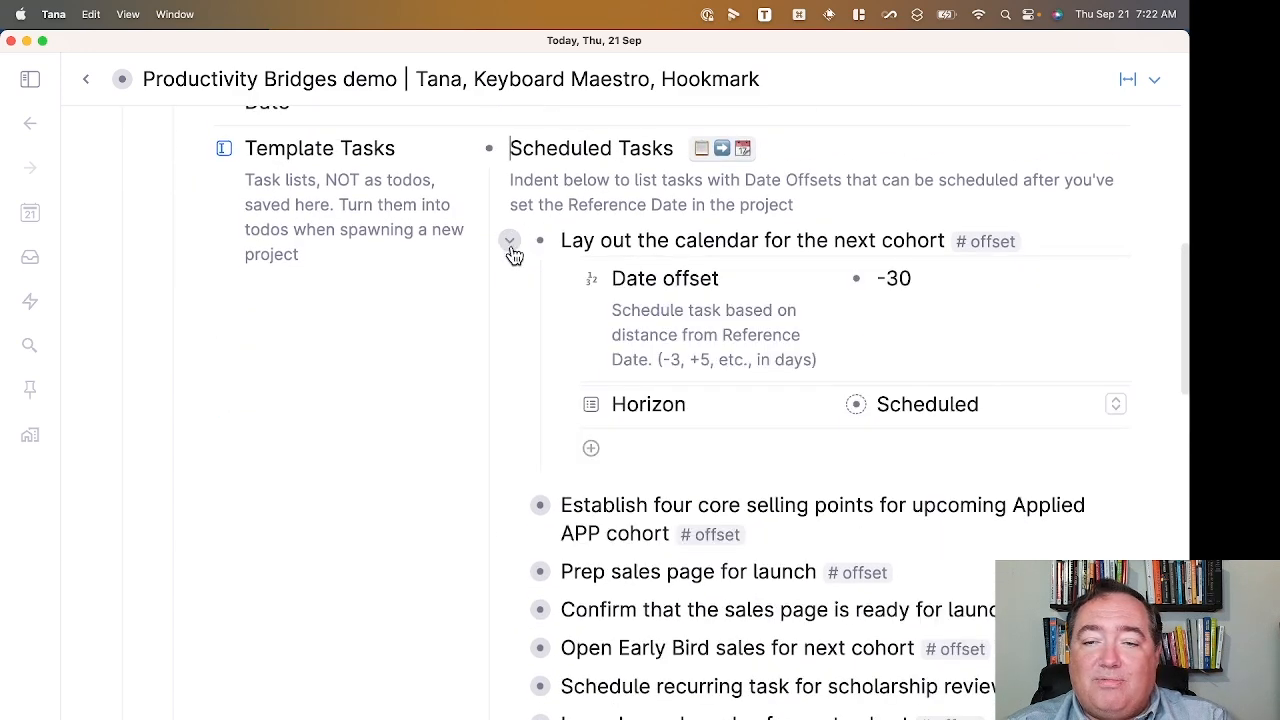
click(513, 250)
click(511, 393)
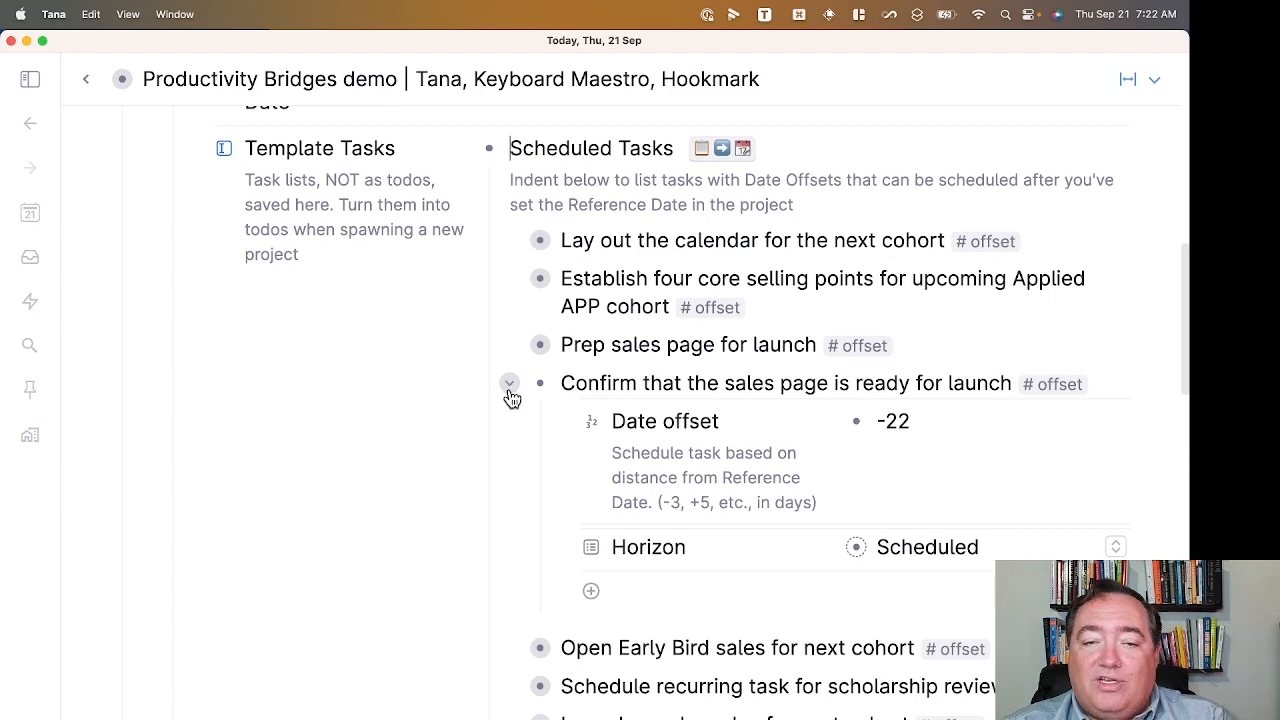
click(511, 392)
Convert the Scheduled Tasks template items into dated tasks, and check the fields of "Lay out the calendar for the next cohort".
scroll(520, 400, up, 5)
click(744, 362)
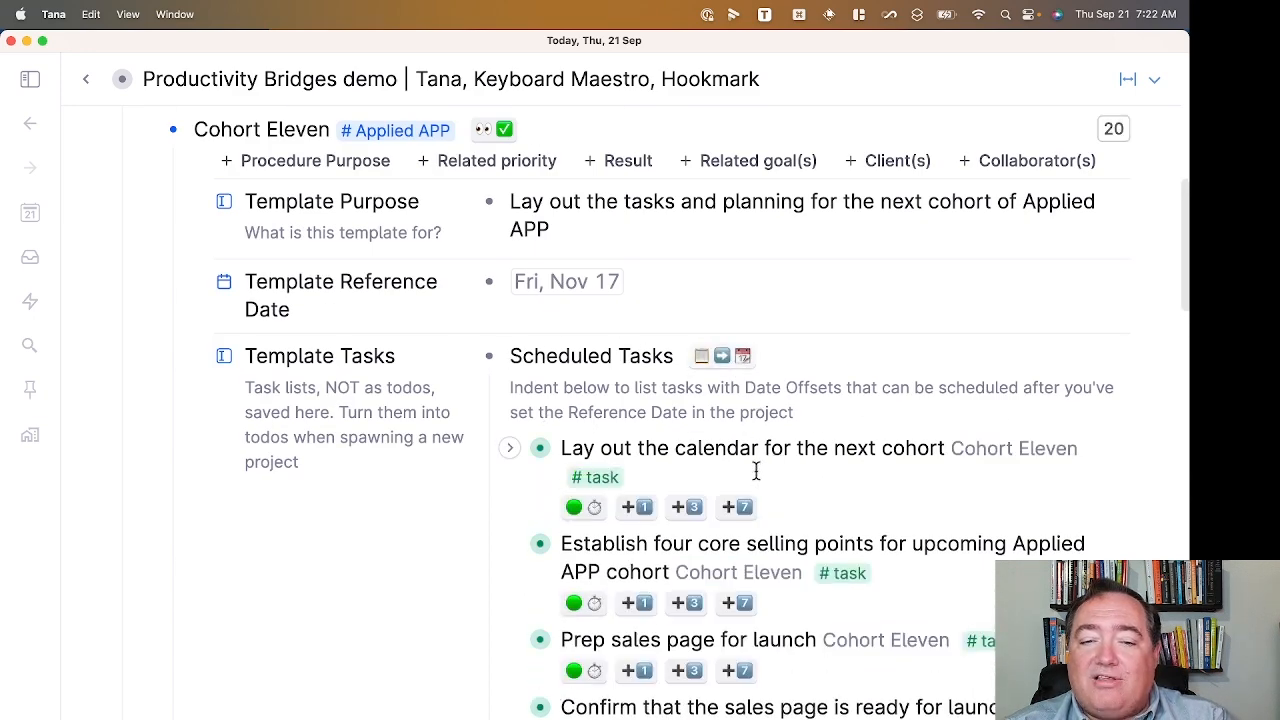
click(511, 449)
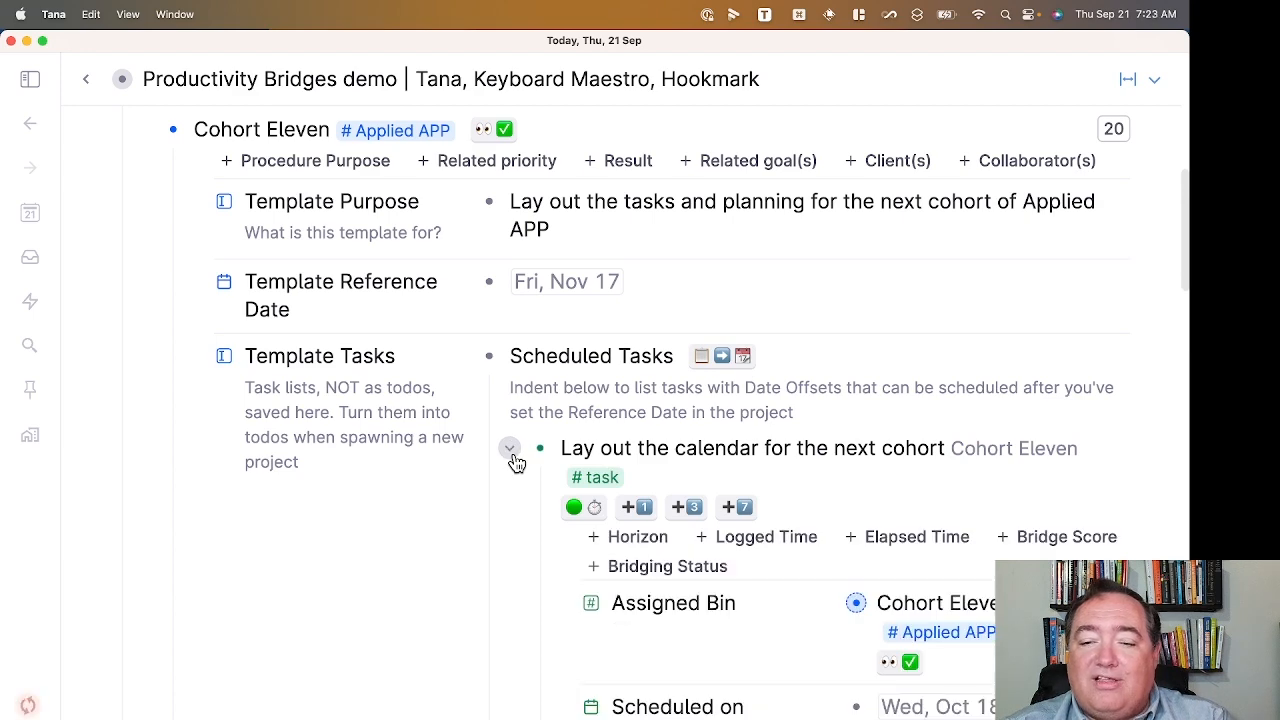
click(514, 458)
Expand Cohort Eleven's Project Dashboard and show October 2023 in its Schedule Tasks calendar.
scroll(520, 520, up, 4)
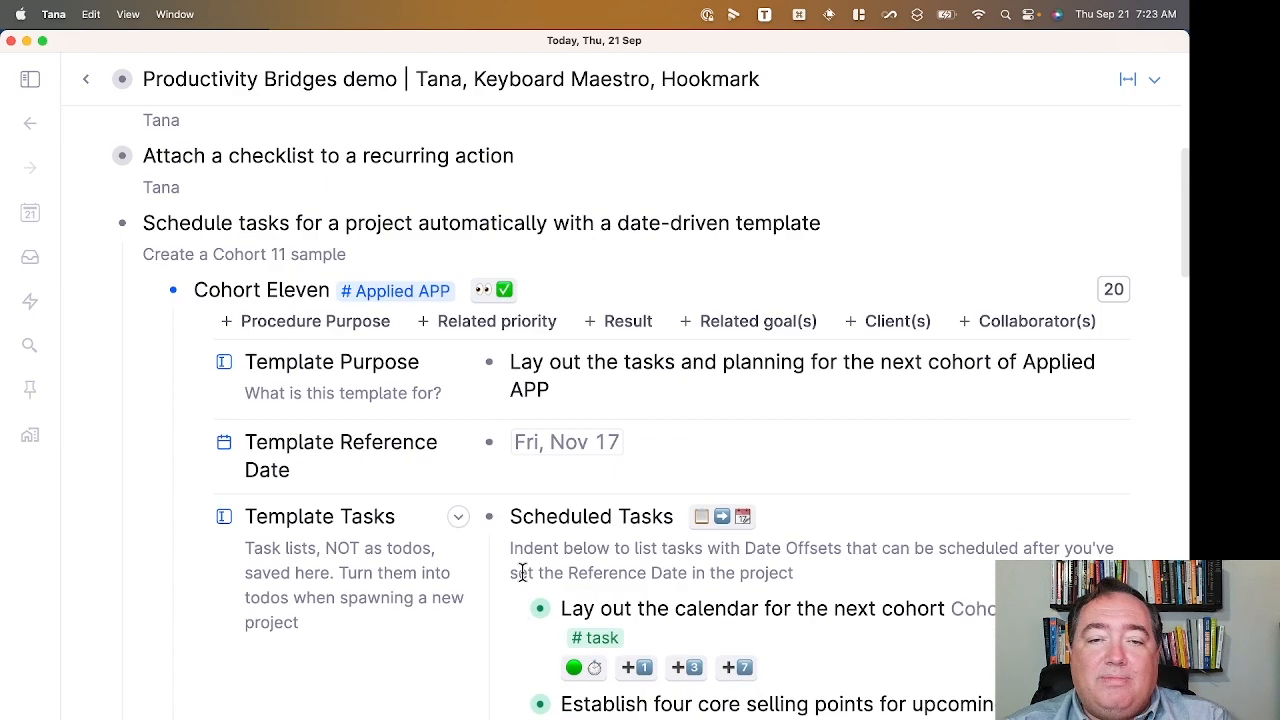
click(147, 292)
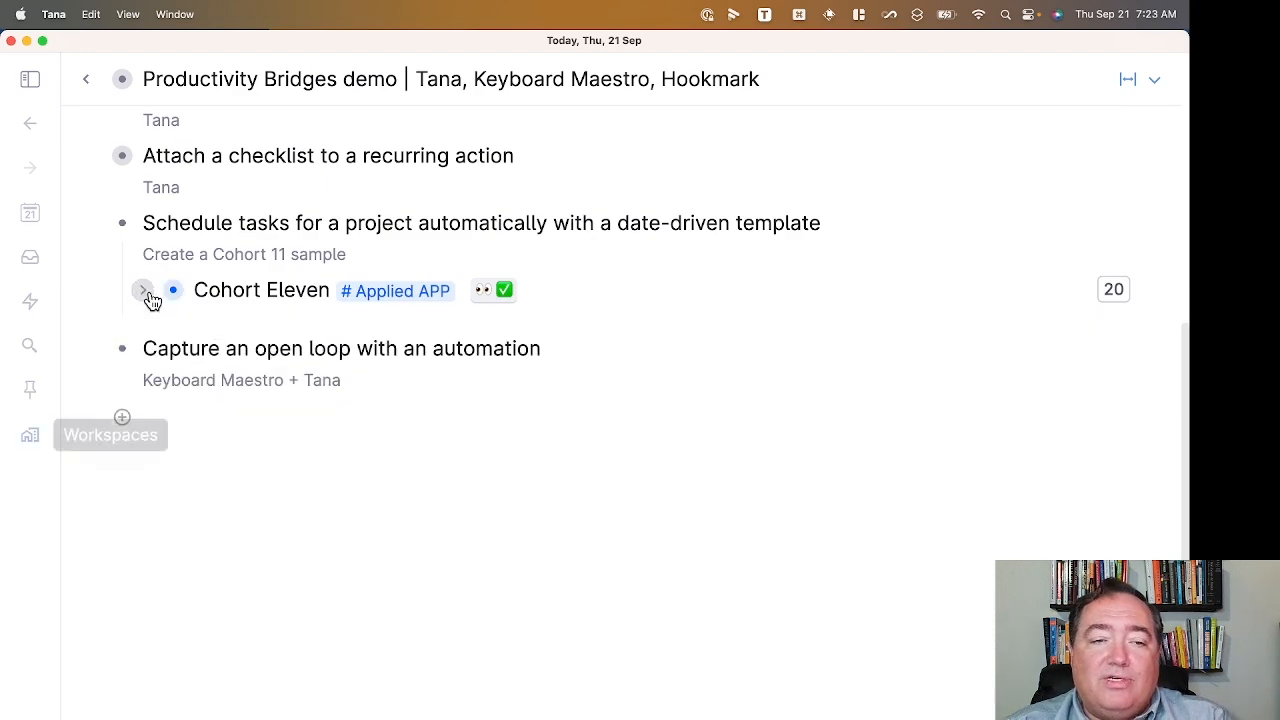
click(147, 292)
scroll(280, 380, down, 4)
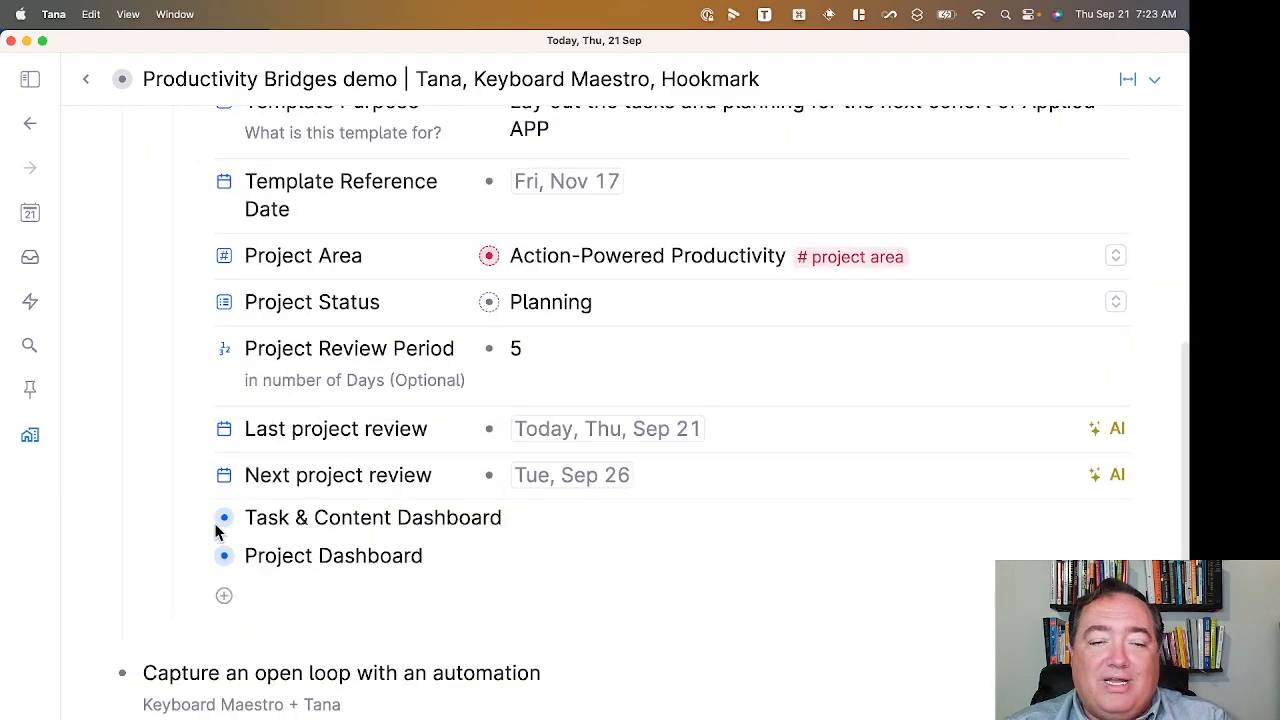
click(194, 557)
scroll(430, 512, down, 4)
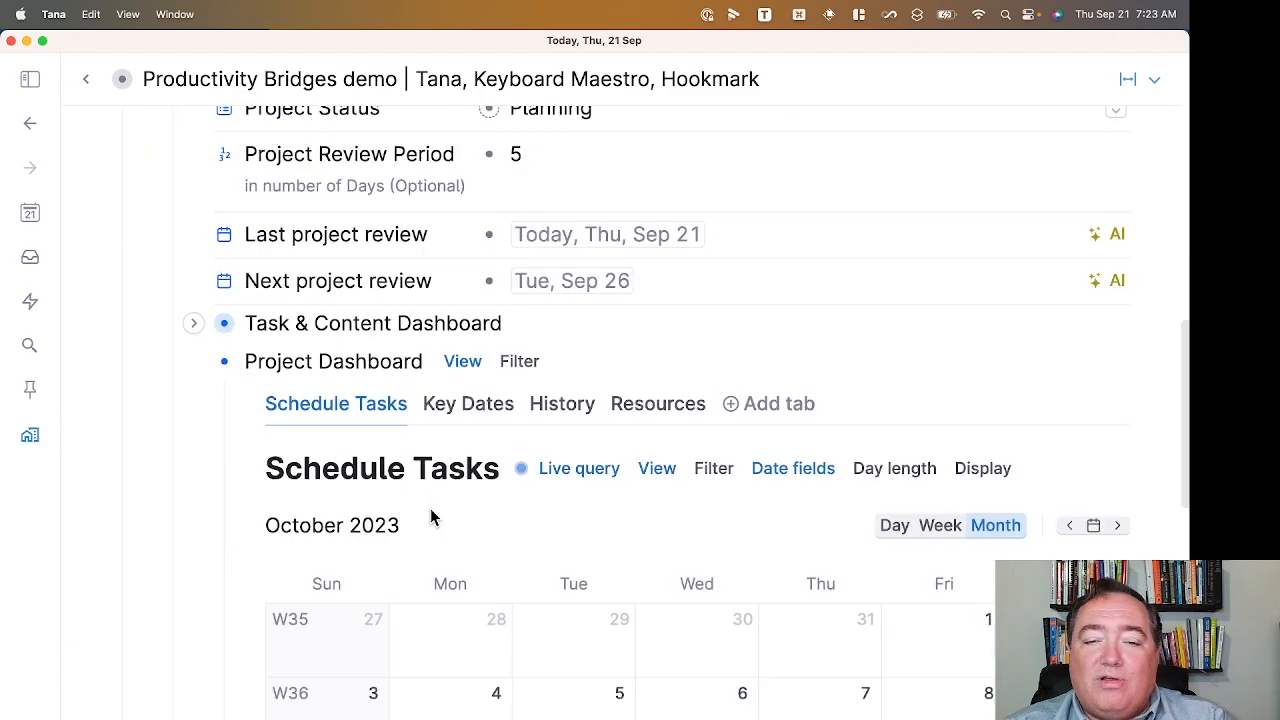
scroll(430, 517, down, 7)
click(1117, 163)
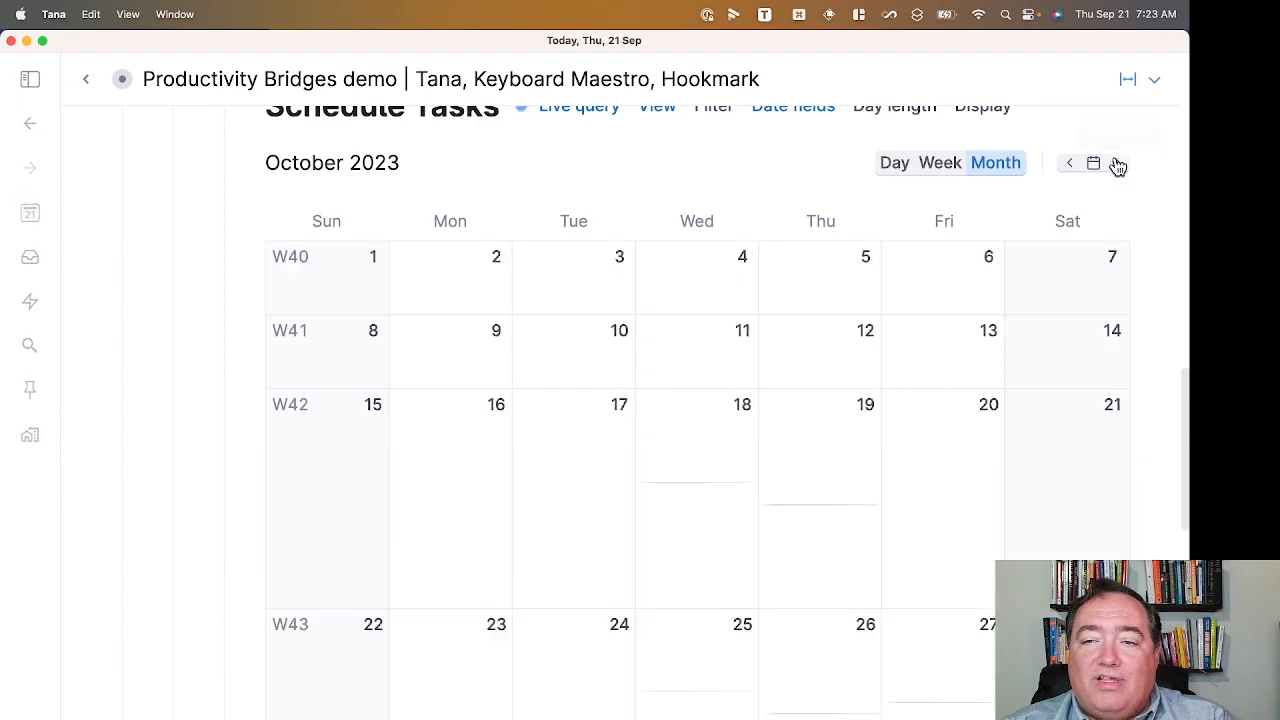
scroll(1048, 320, down, 4)
scroll(1030, 348, down, 2)
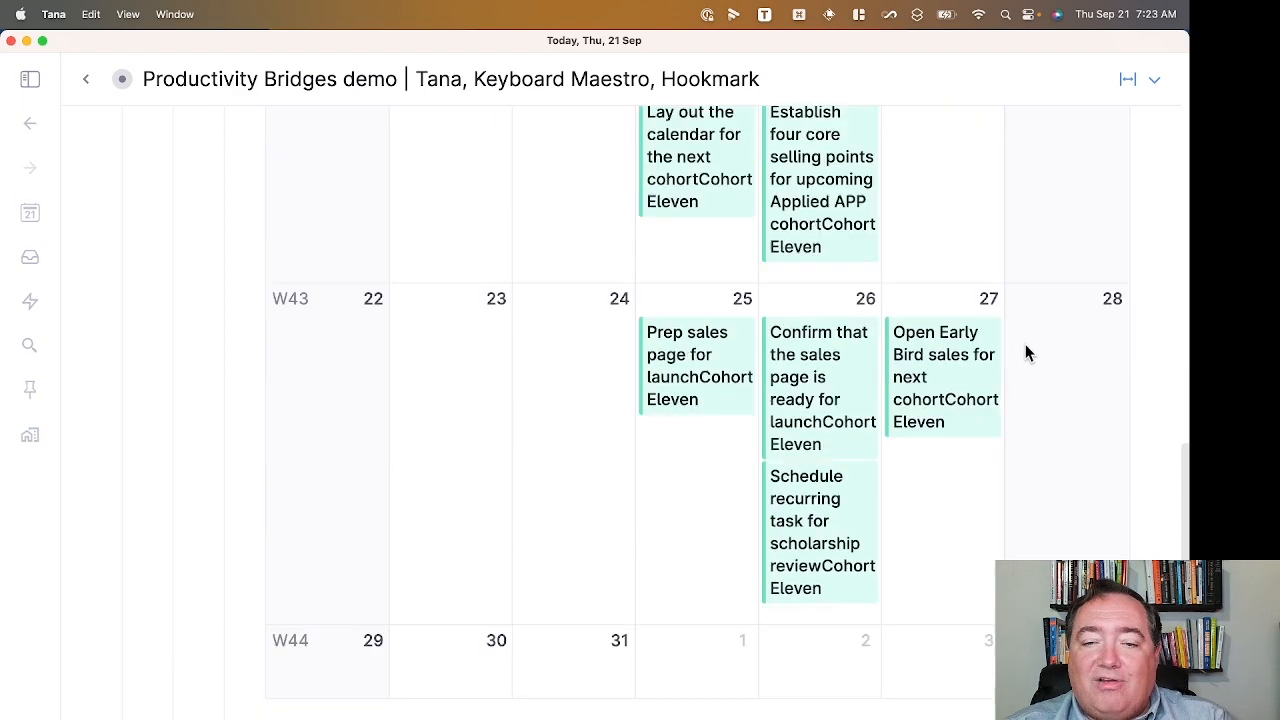
Reschedule "Prep sales page for launch" to October 24, "Open Early Bird sales" to October 28 and the scholarship review task to October 31.
scroll(940, 415, up, 1)
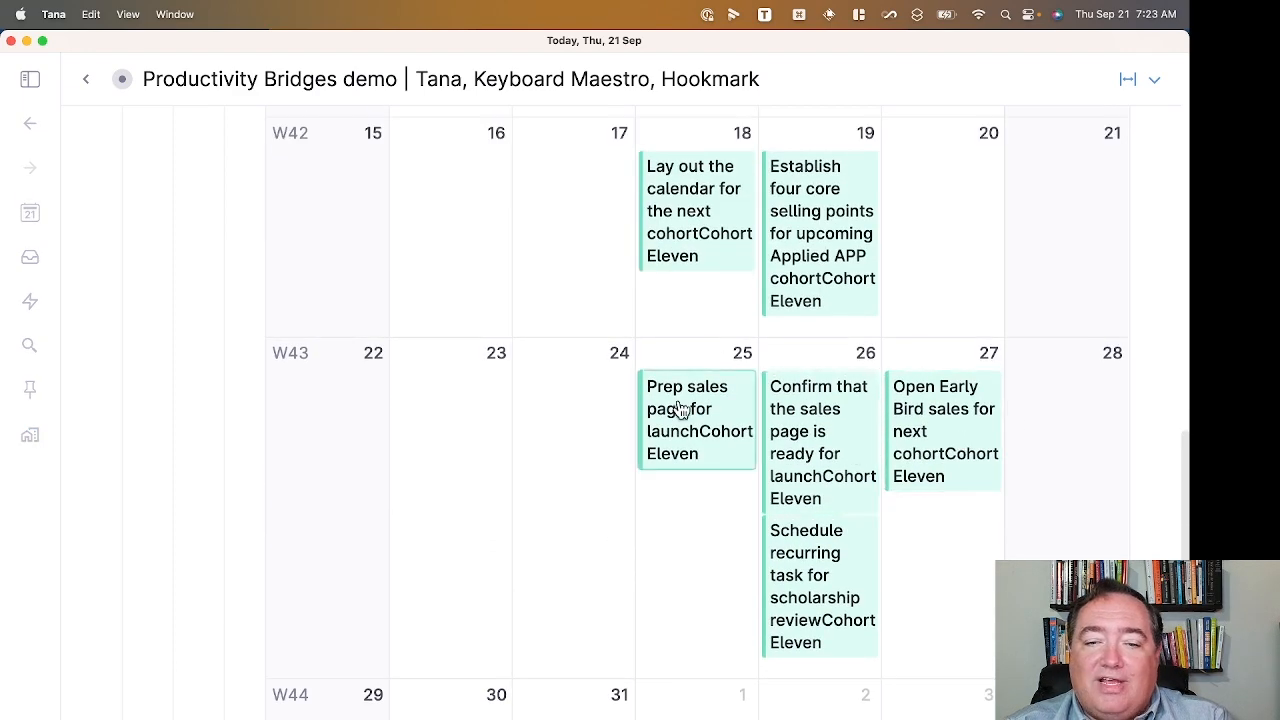
drag(654, 409, 576, 450)
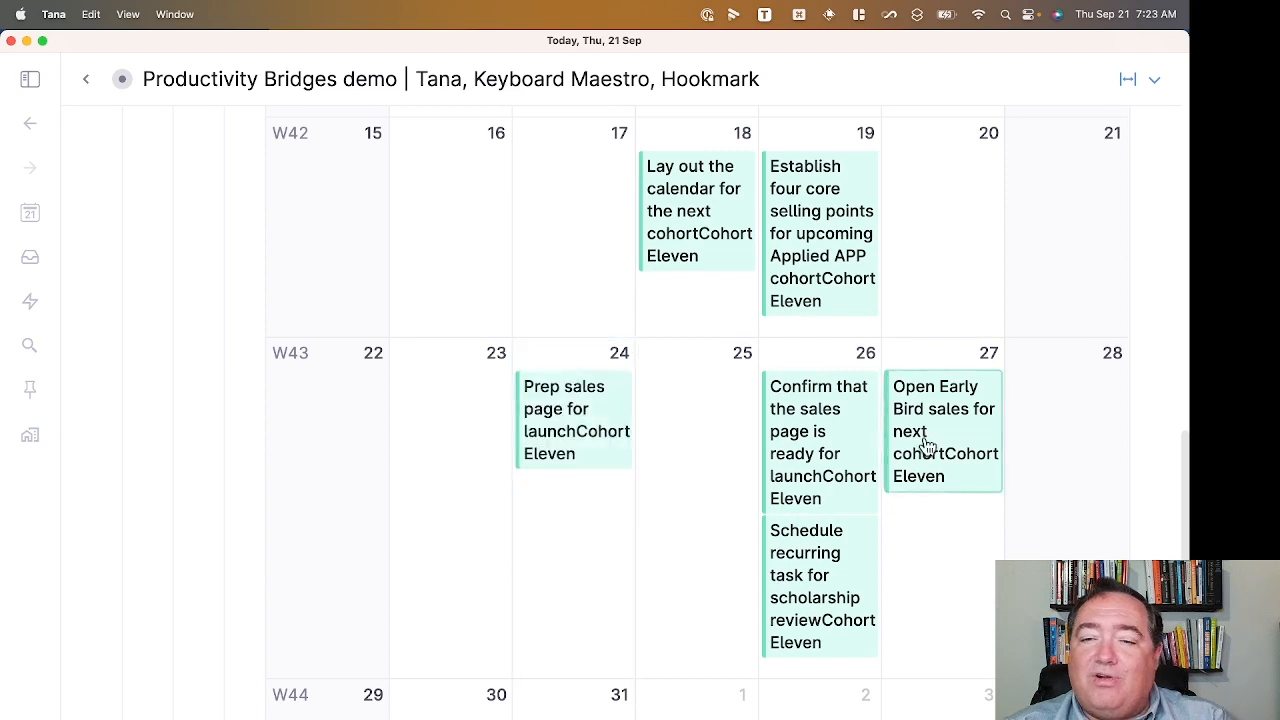
drag(923, 443, 1020, 444)
drag(826, 588, 580, 700)
scroll(943, 510, up, 3)
scroll(943, 513, down, 1)
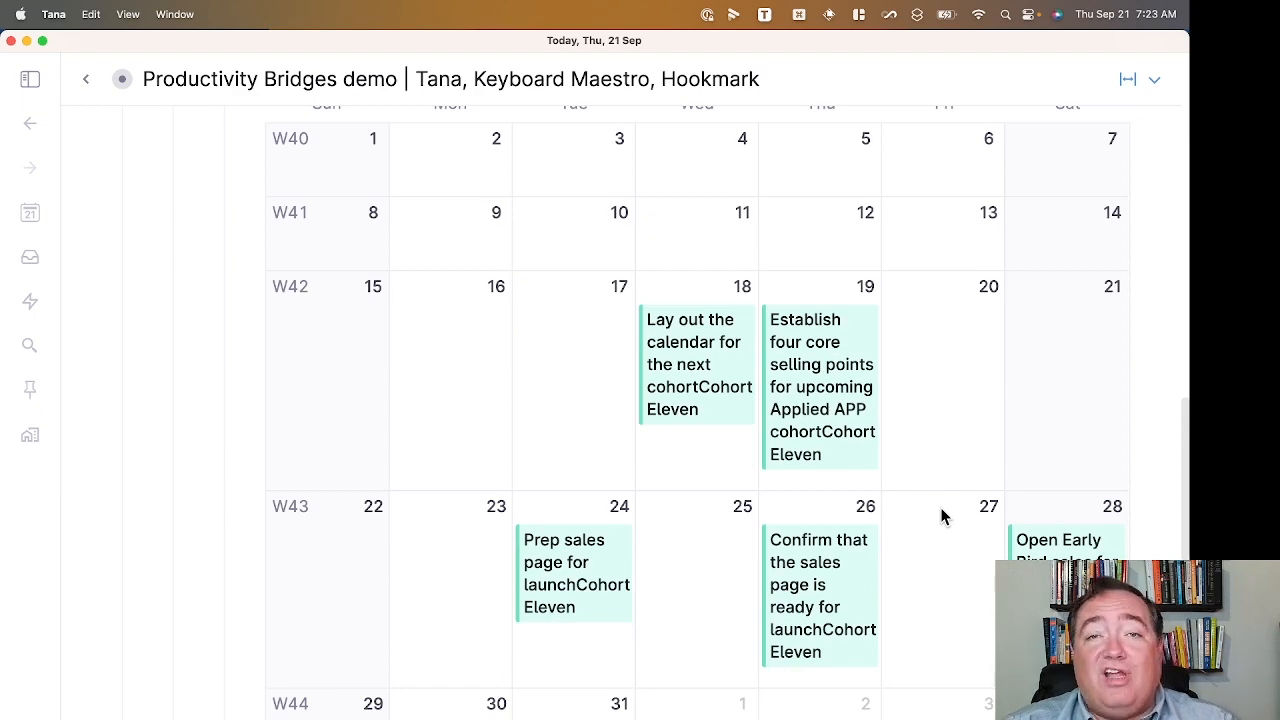
Collapse the Project Dashboard and delete the Cohort Eleven sample project.
scroll(943, 516, up, 5)
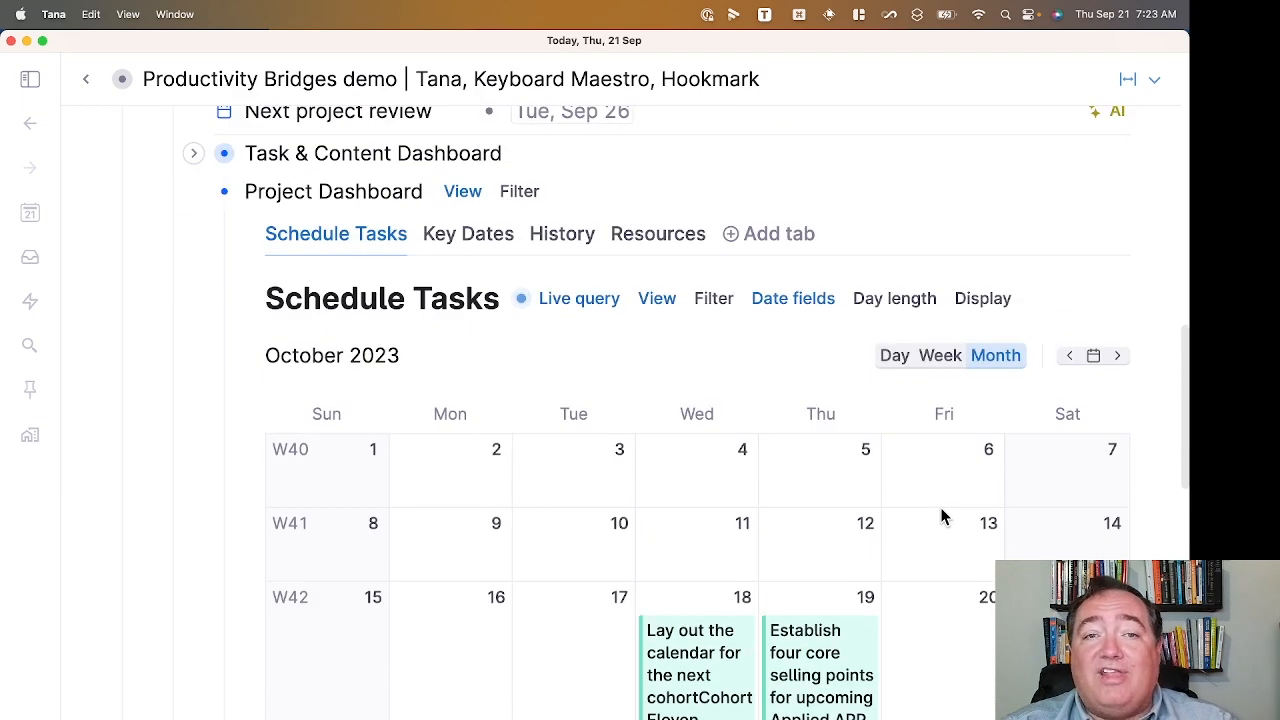
scroll(415, 436, up, 3)
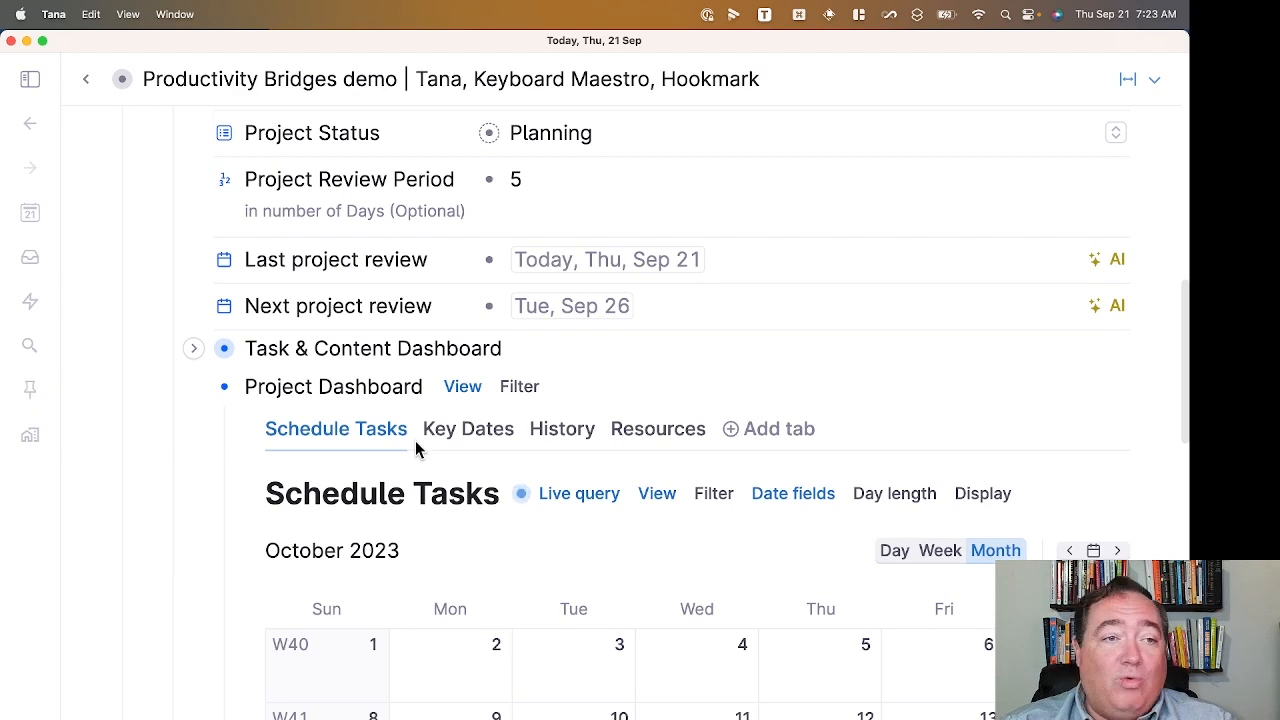
click(193, 386)
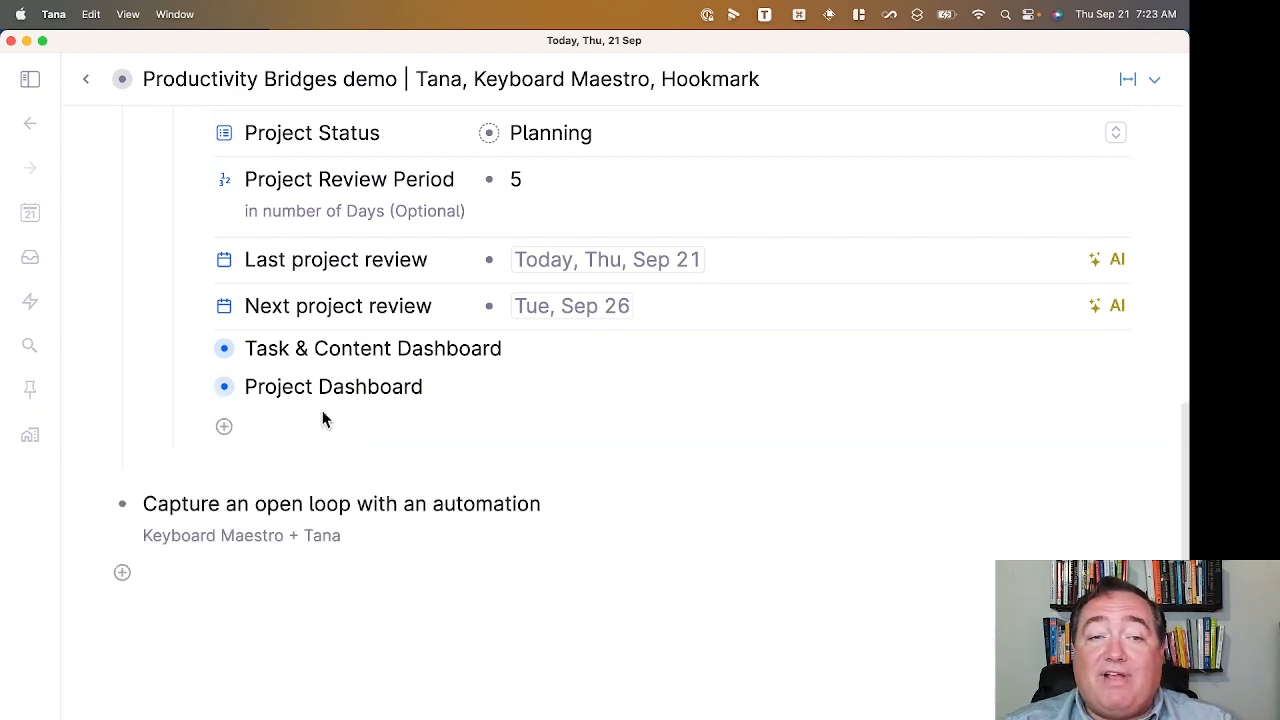
scroll(350, 425, up, 8)
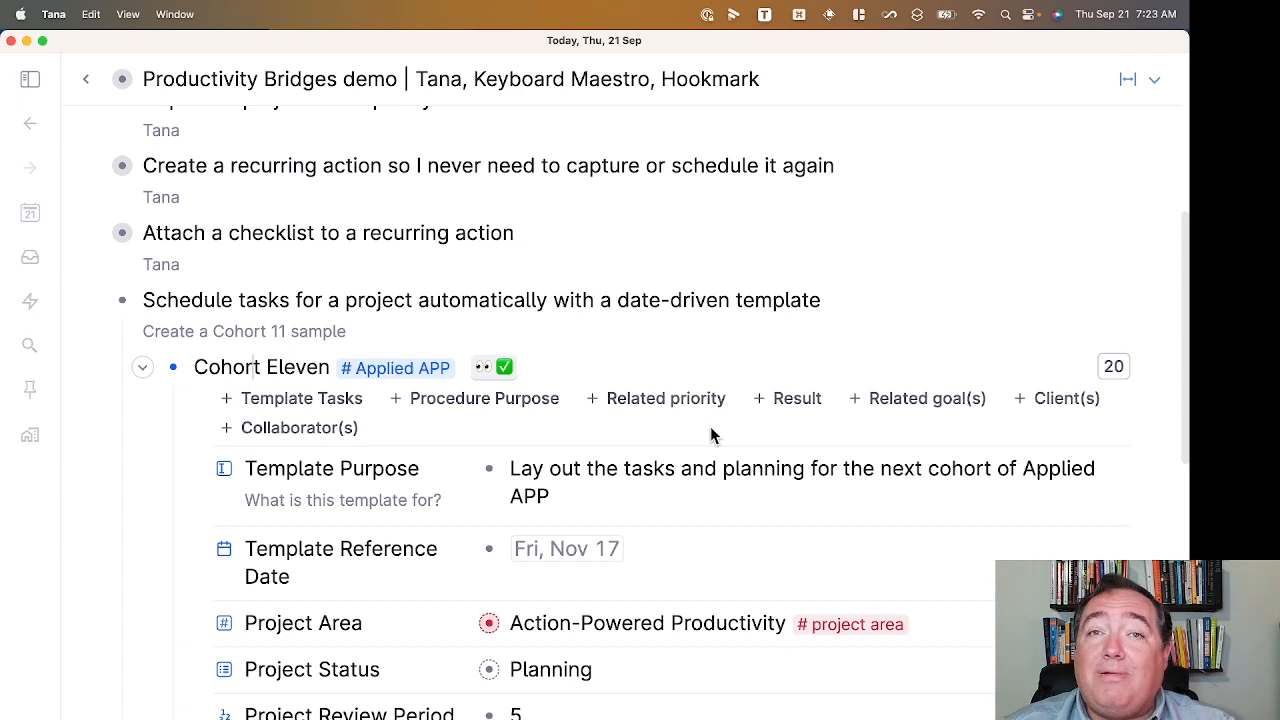
key(Escape)
key(BackSpace)
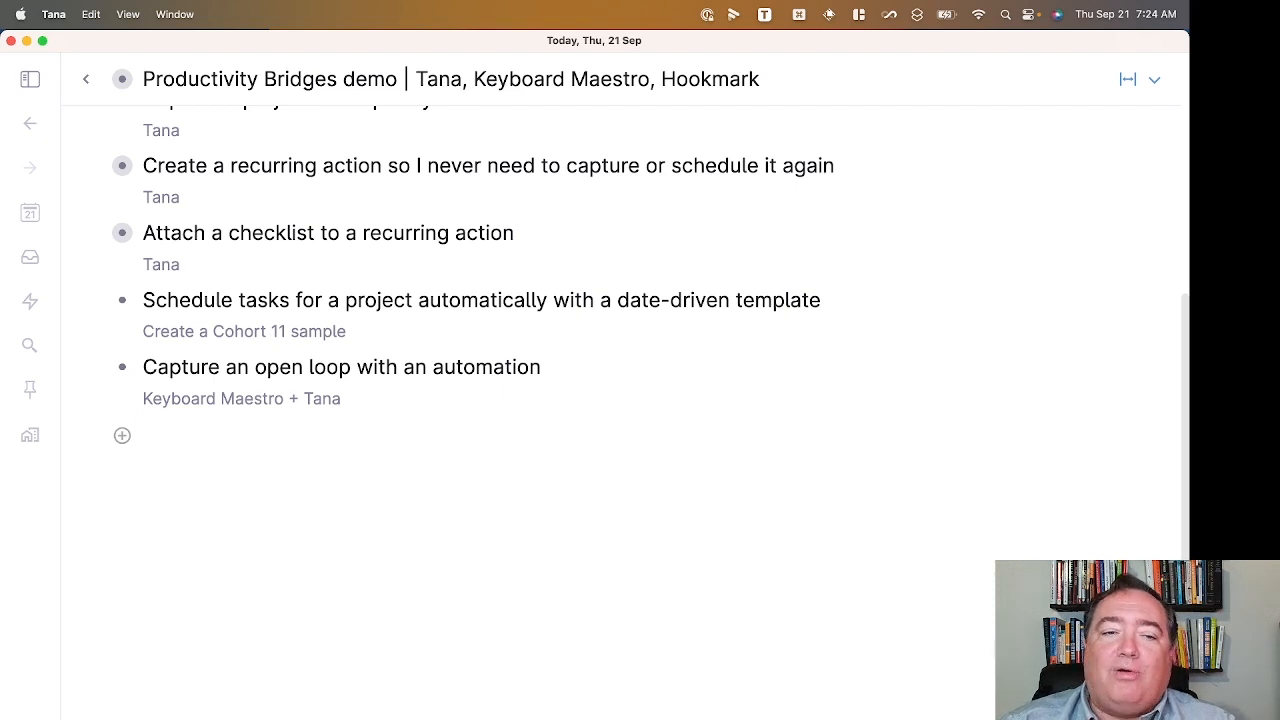
Capture an open loop with the Keyboard Maestro macro, working on "Draft of publication" and doing "Write the intro" next.
scroll(640, 561, up, 3)
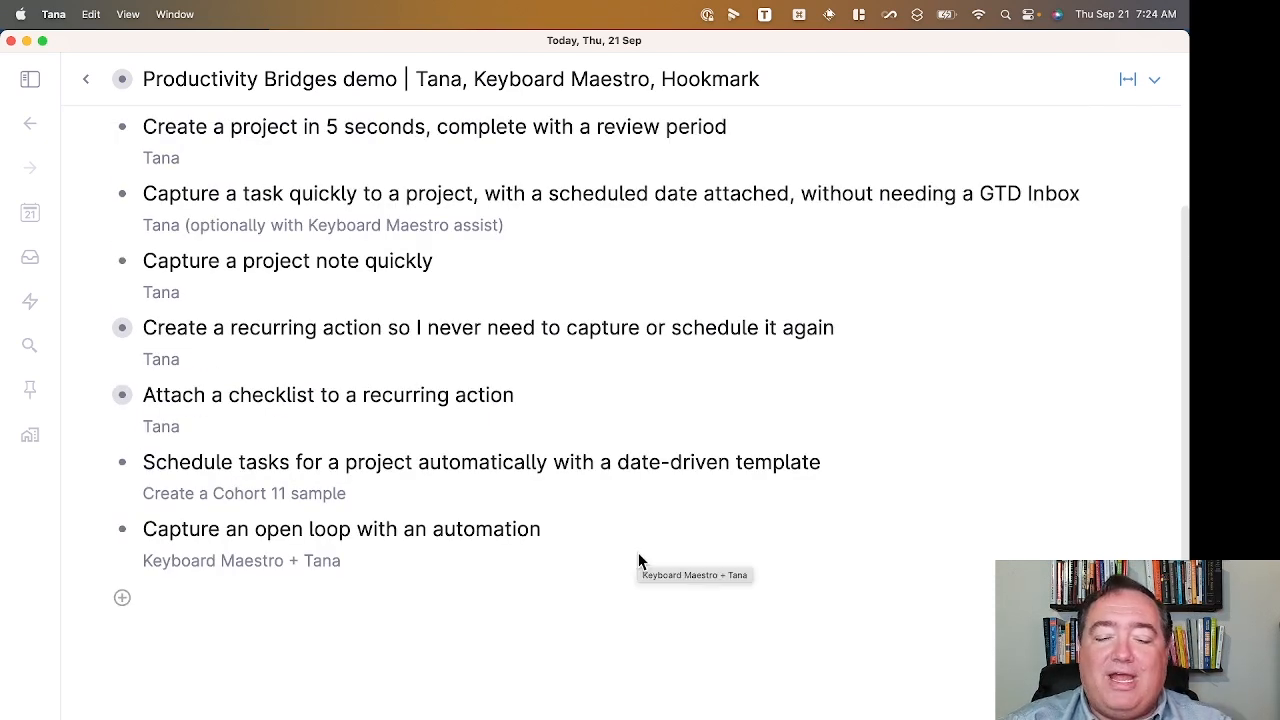
key(ctrl+alt+shift+super+o)
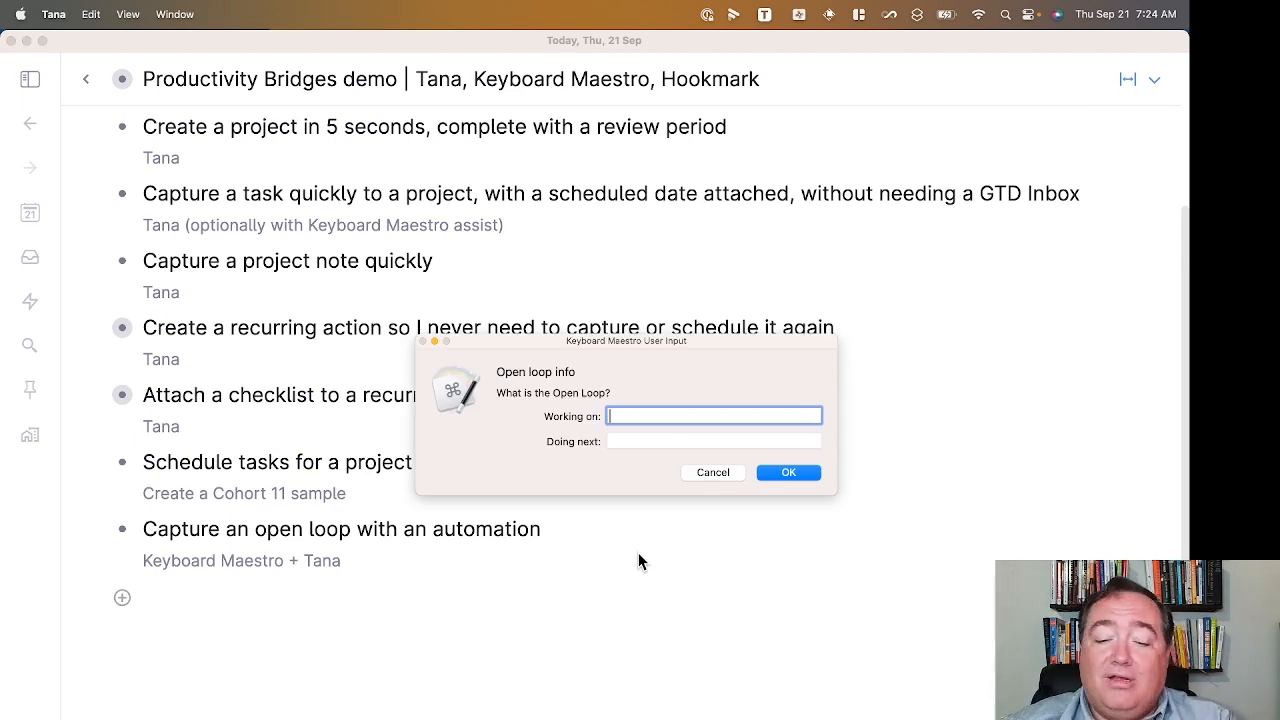
text(Draft of publichat)
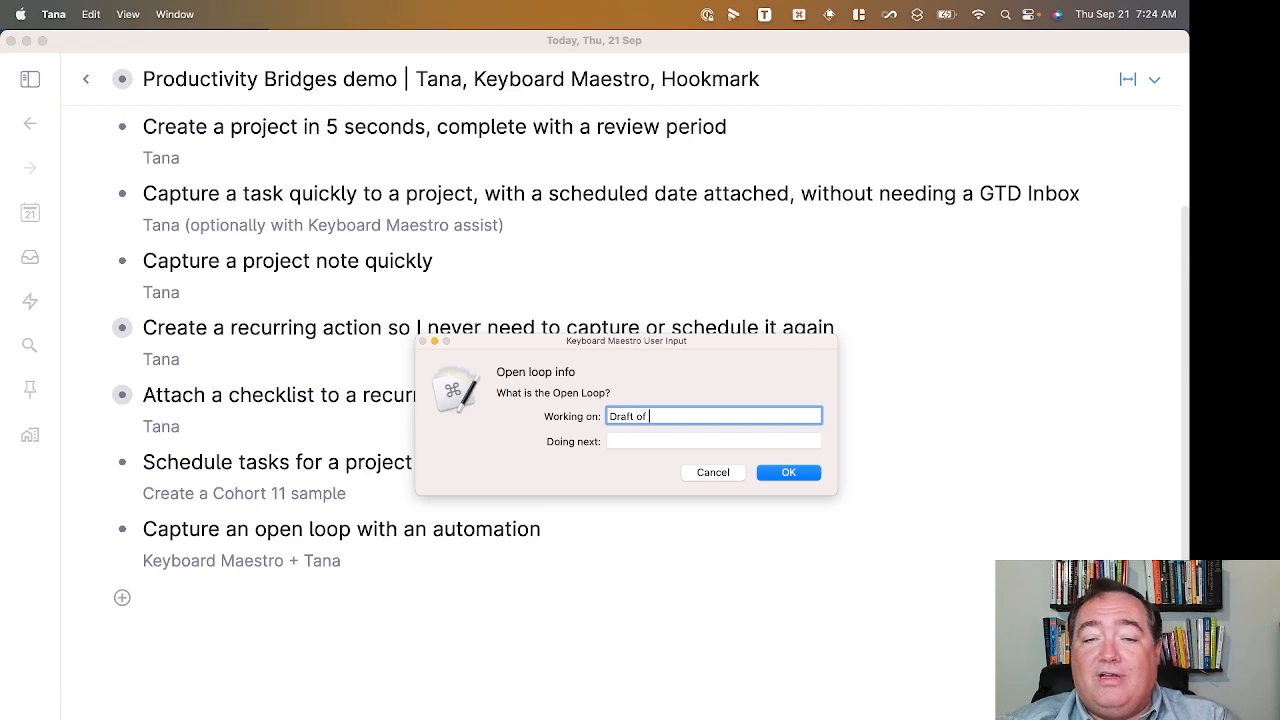
key(BackSpace)
key(BackSpace)
key(BackSpace)
text(ation)
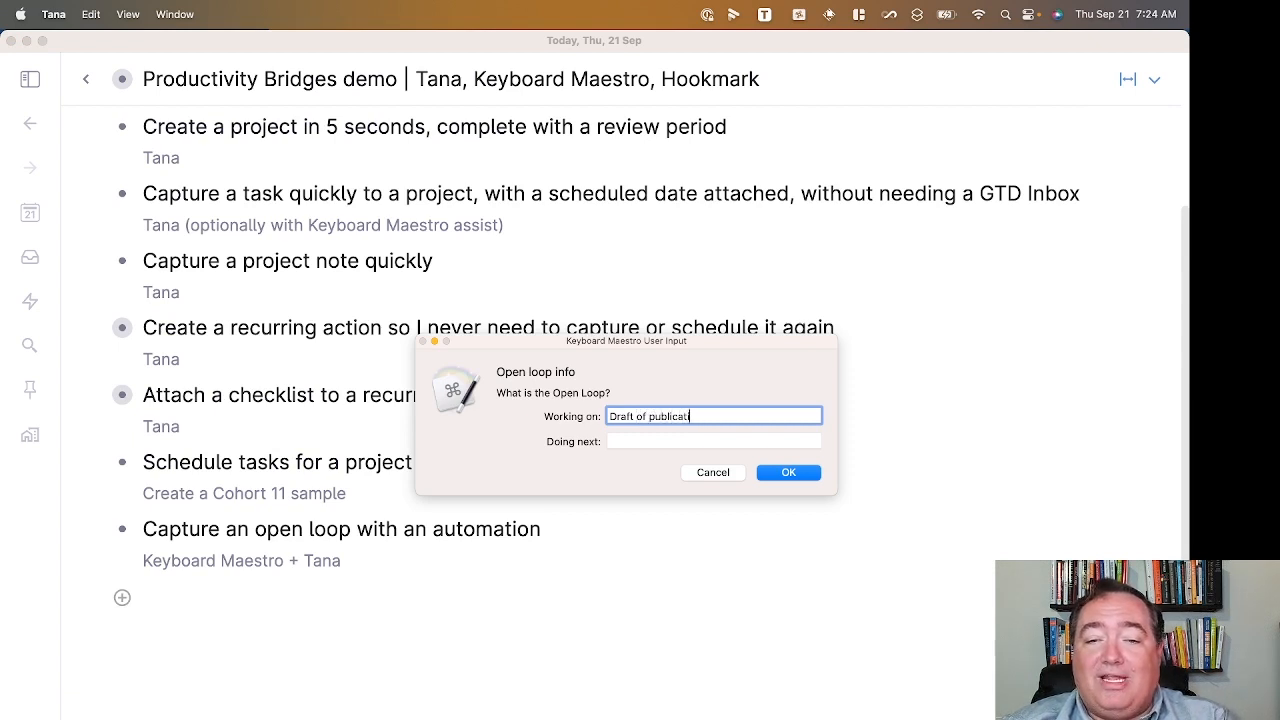
key(Tab)
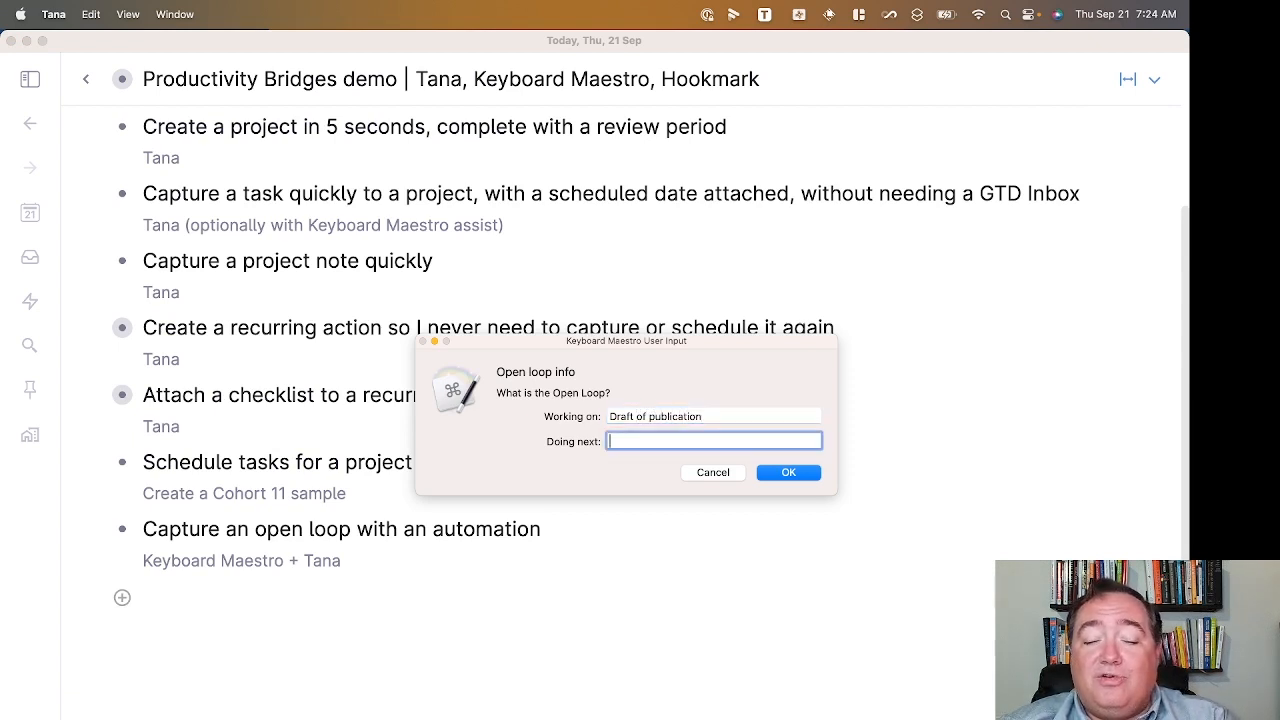
text(Write the intro)
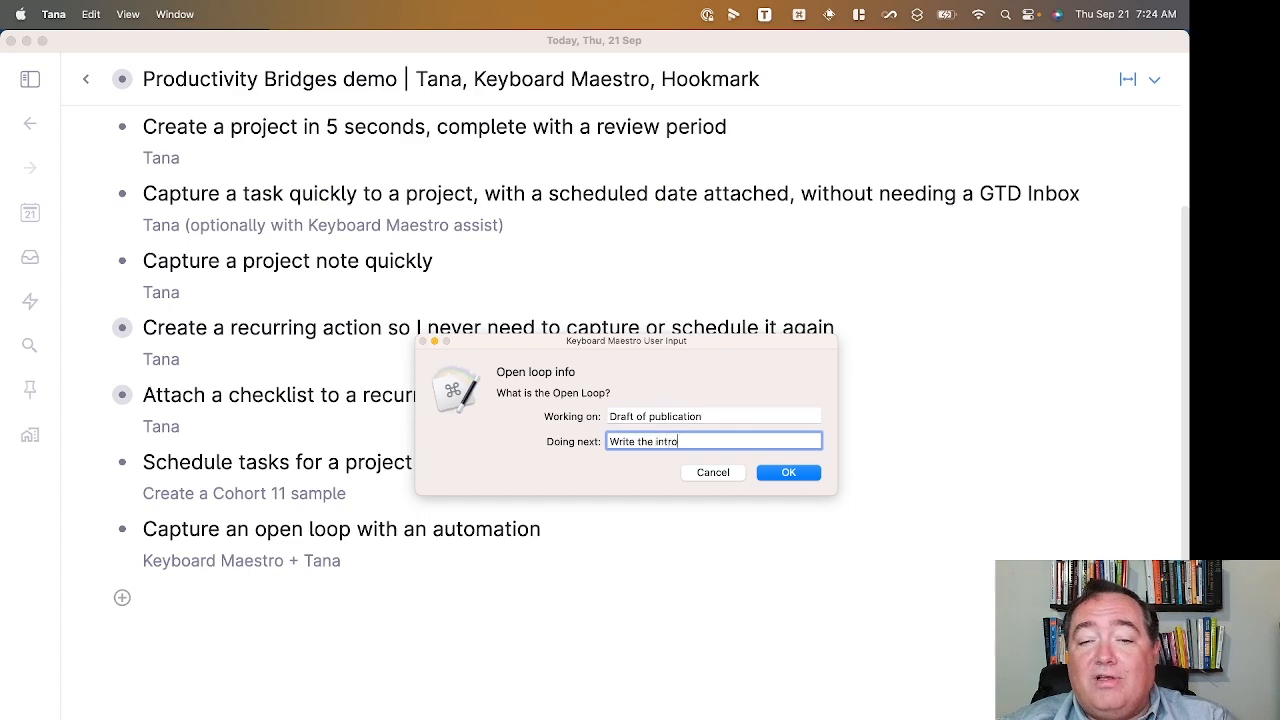
key(Return)
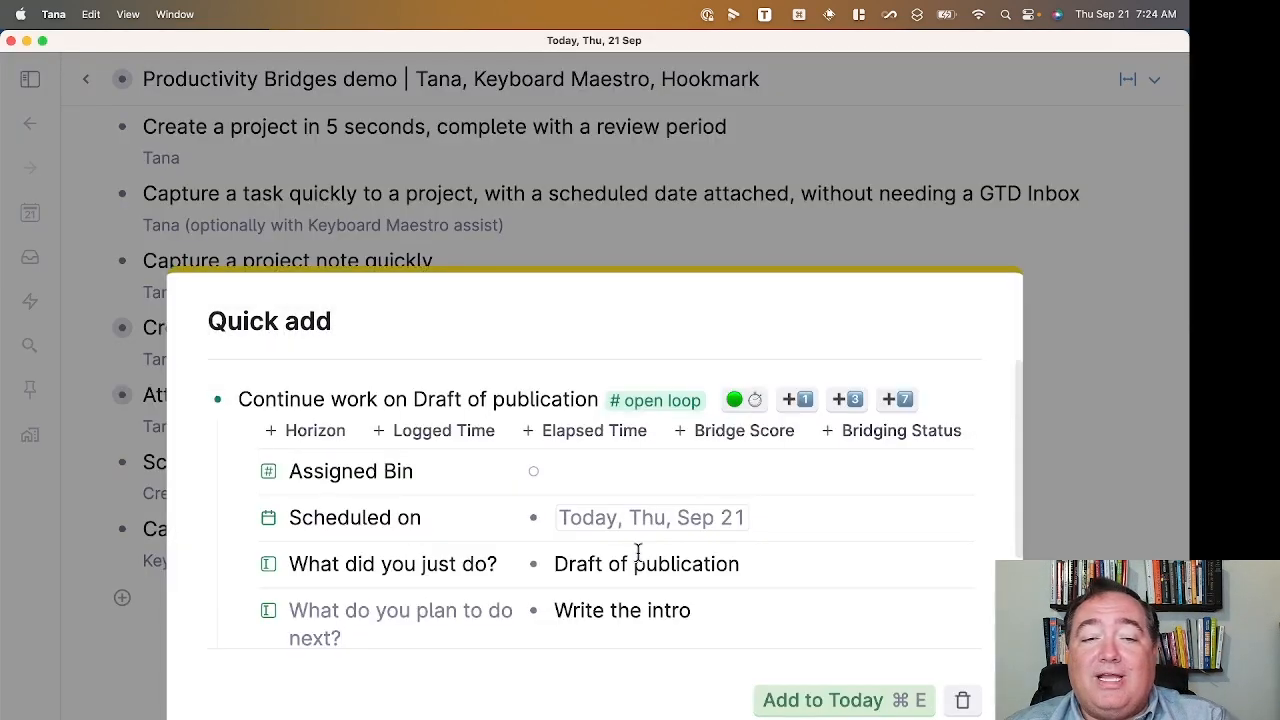
Assign the new open loop to the Home & Auto bin.
click(629, 469)
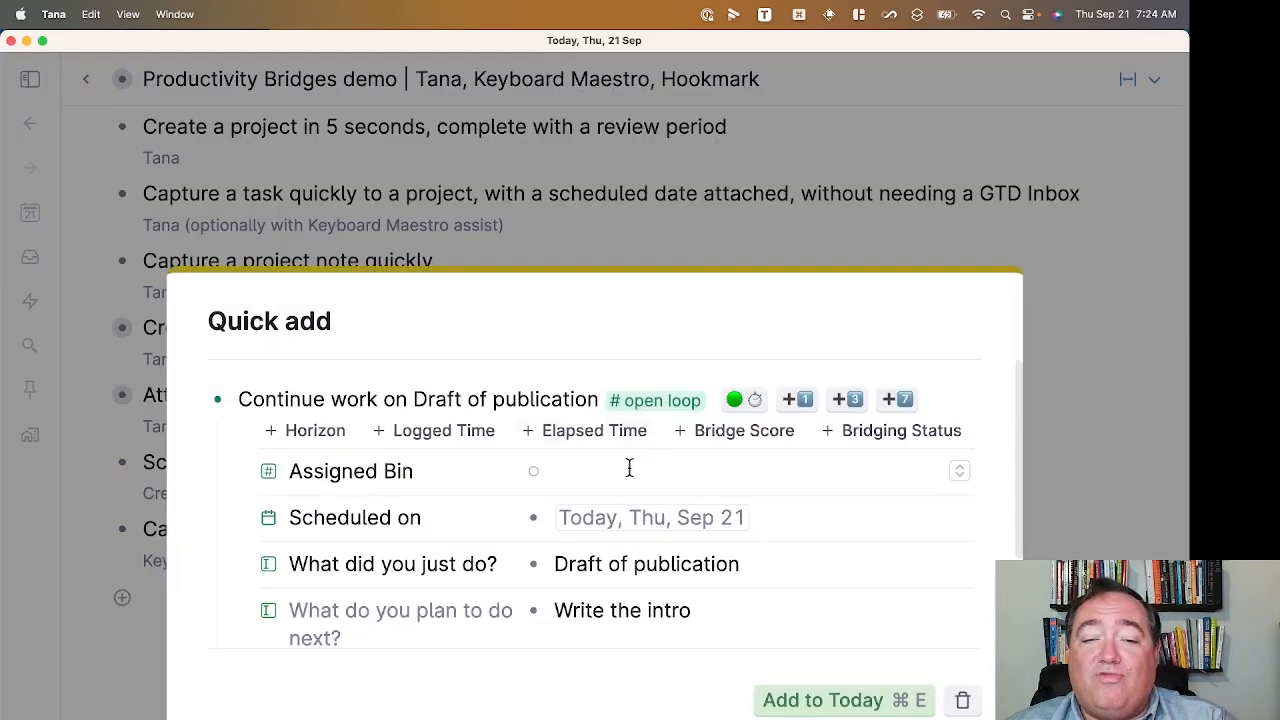
text(hom)
key(Return)
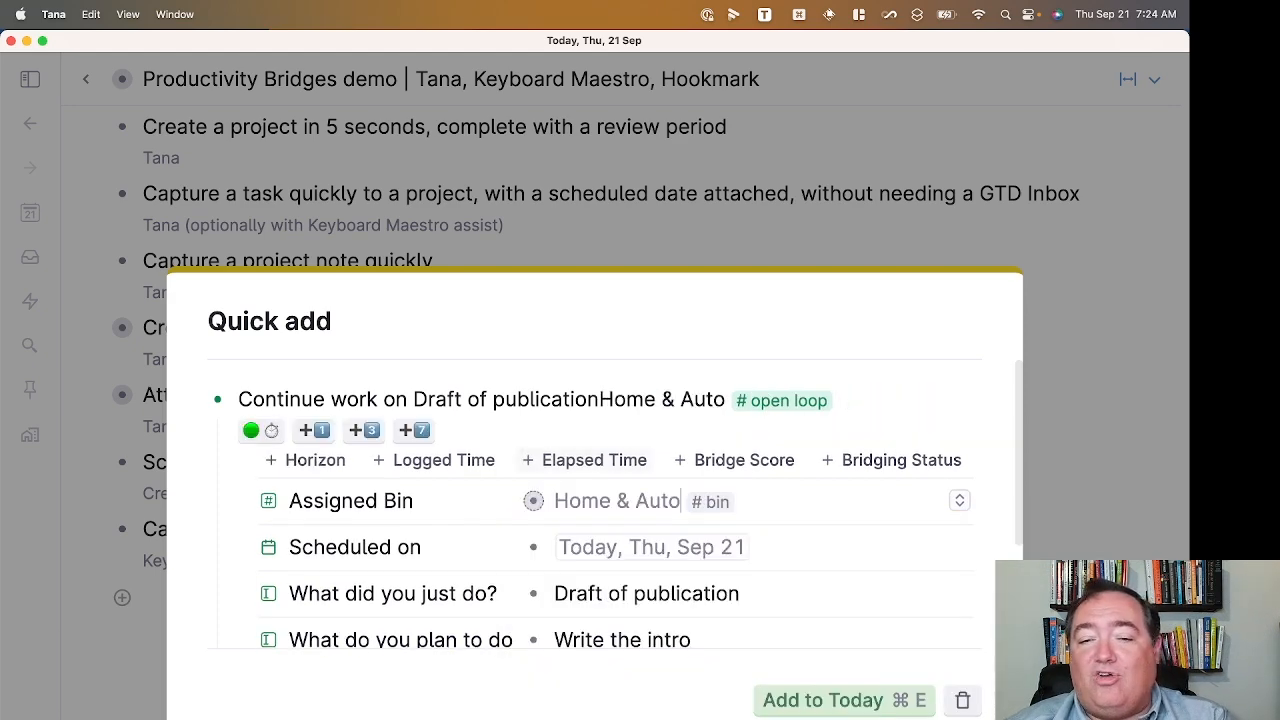
Examine the open loop's title, assigned bin, scheduled date, and the fields for the work just done and planned next.
scroll(537, 466, down, 3)
scroll(531, 463, up, 3)
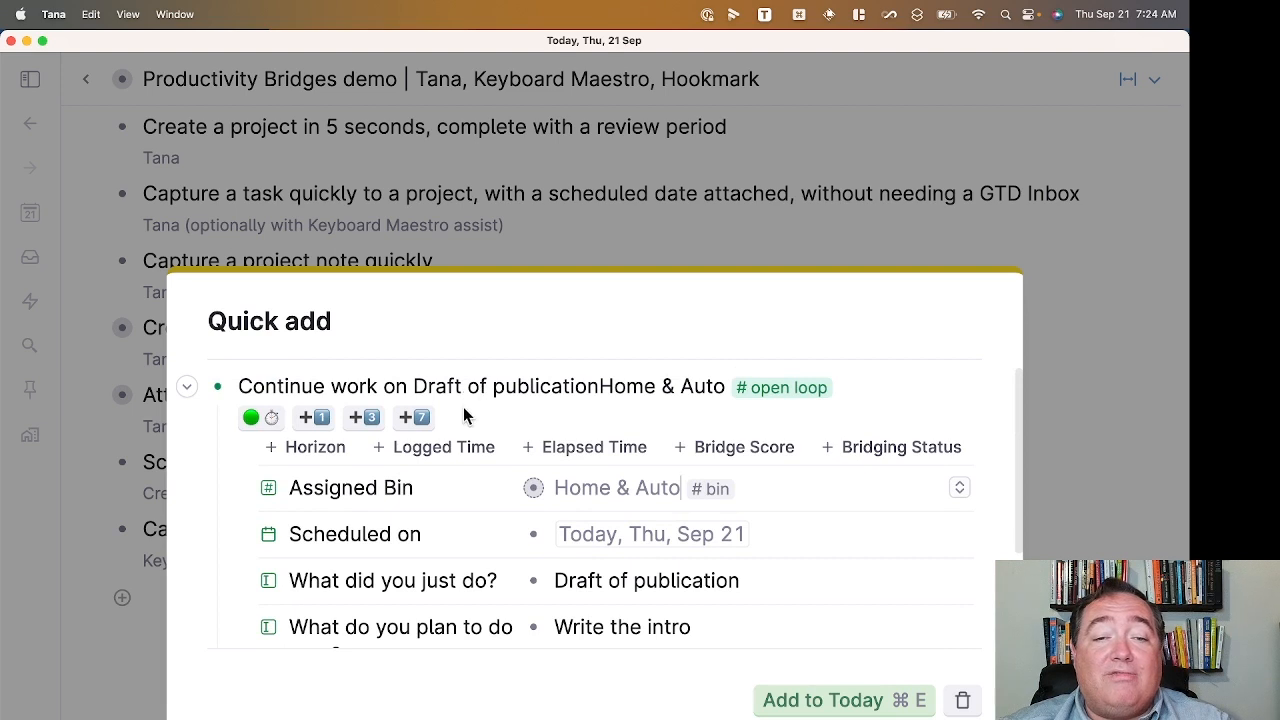
scroll(510, 495, down, 2)
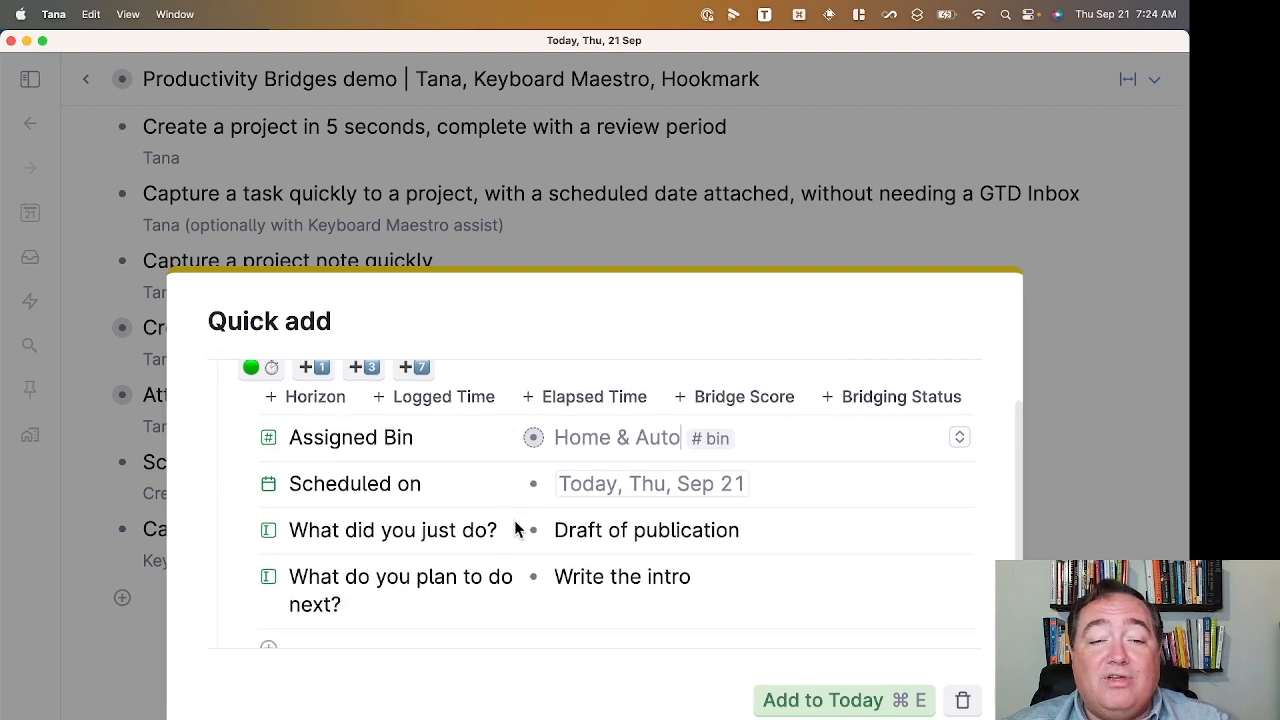
triple_click(577, 576)
scroll(576, 575, up, 2)
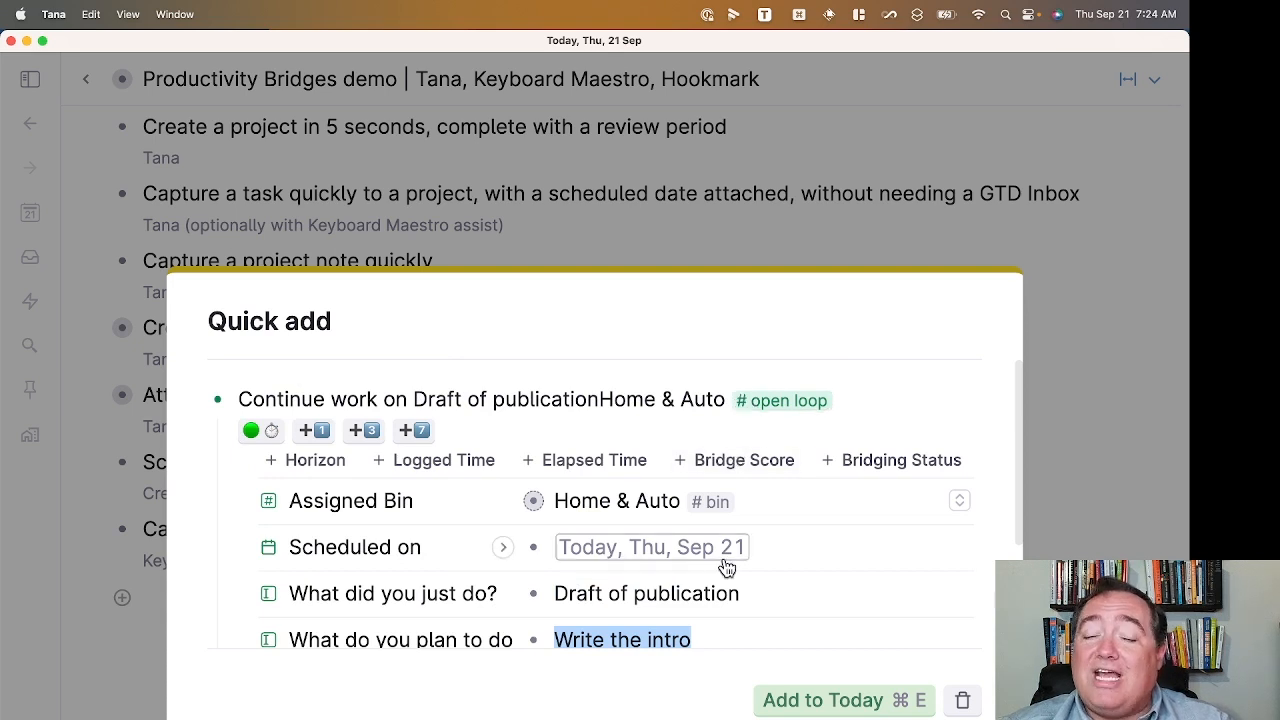
click(716, 590)
scroll(716, 588, down, 5)
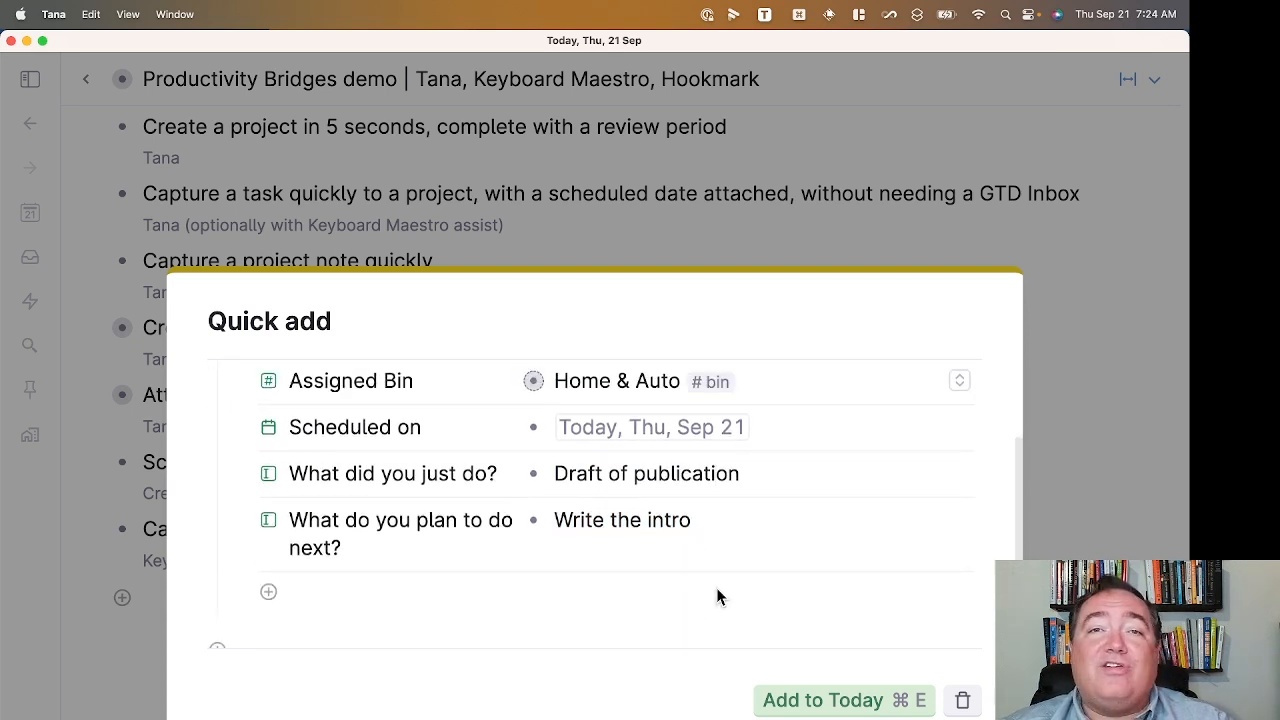
scroll(716, 588, up, 1)
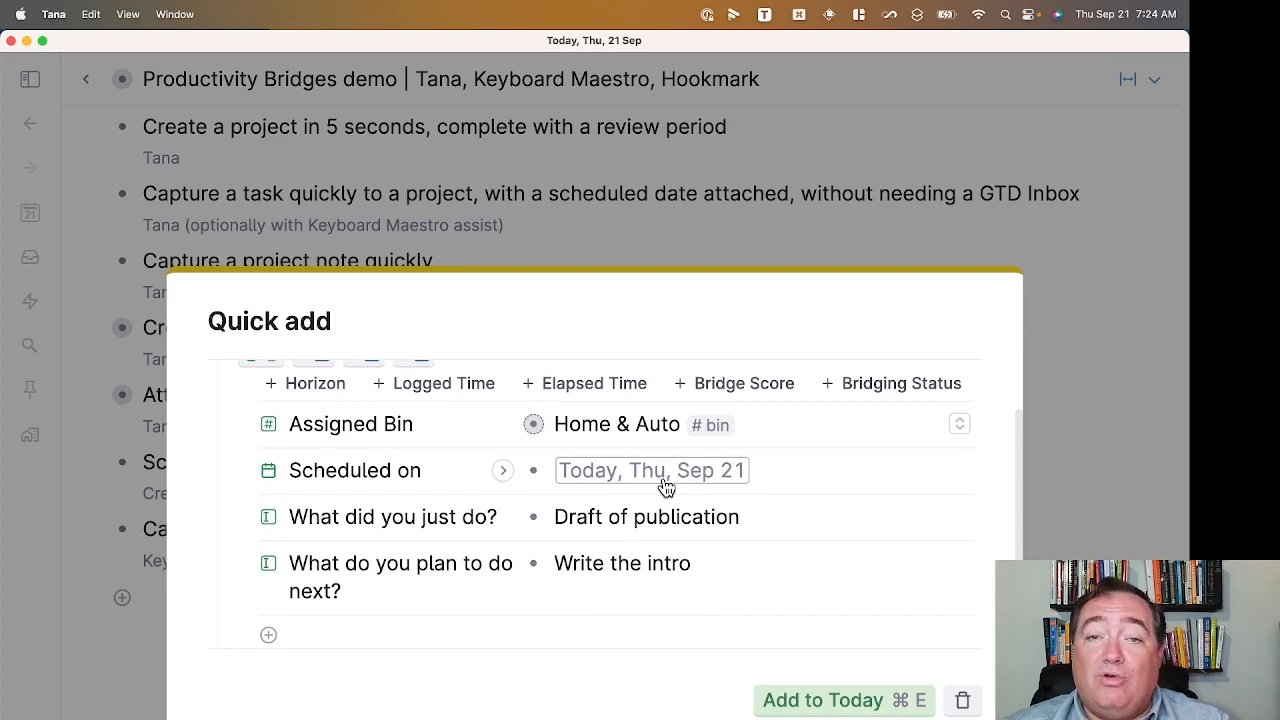
Discard the open loop in Quick add and return to the Productivity Bridges demo list.
click(962, 700)
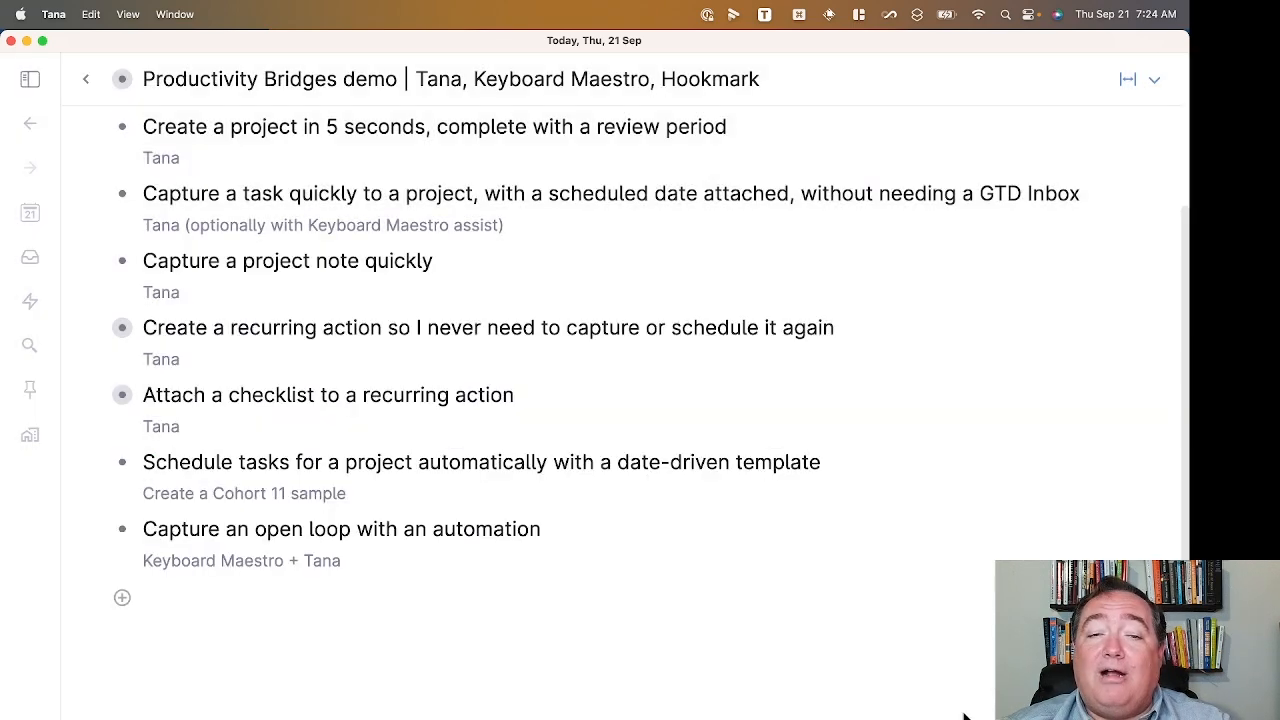
scroll(718, 526, up, 4)
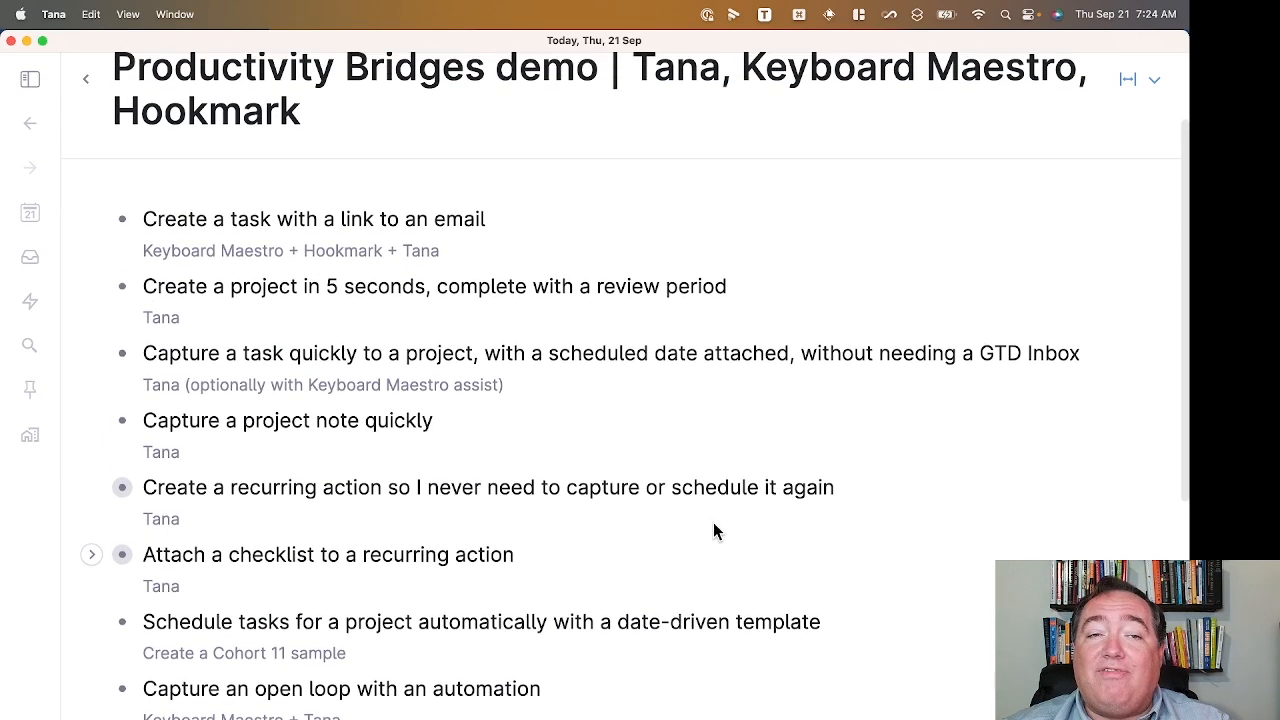